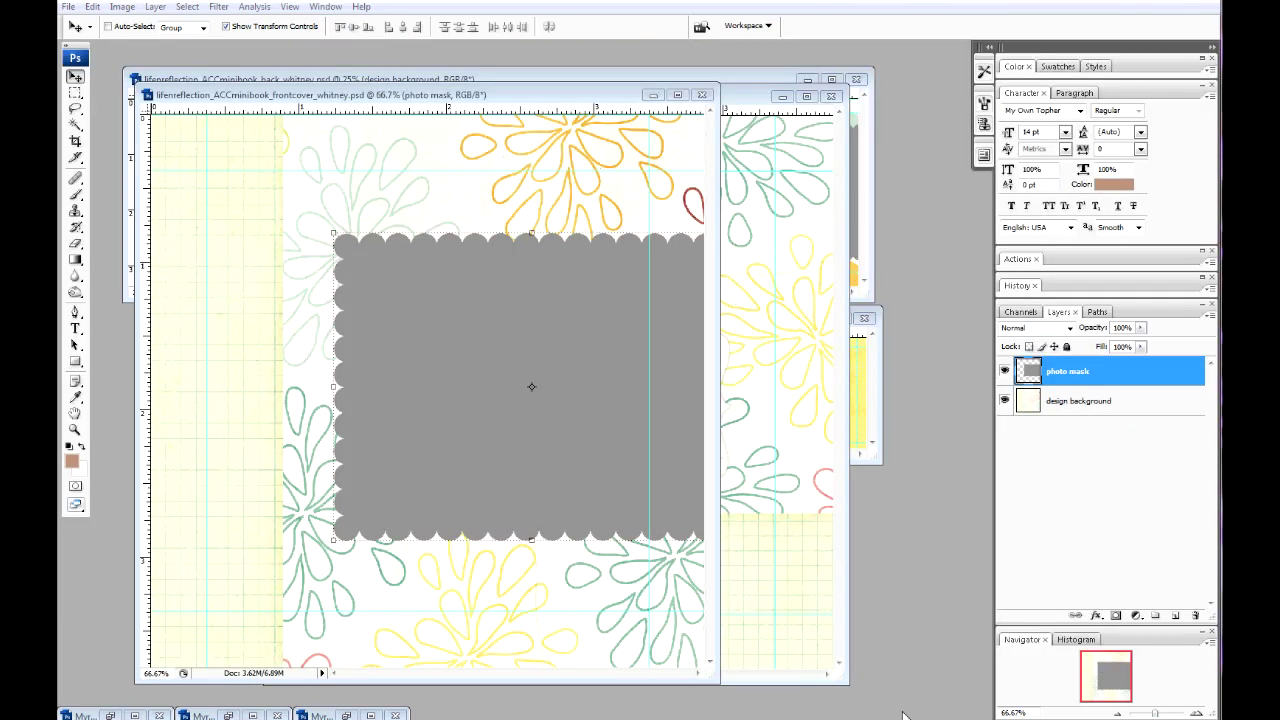
- Copy the senior portrait photo into the front cover document
{"action": "left_click", "coordinate": [326, 7]}
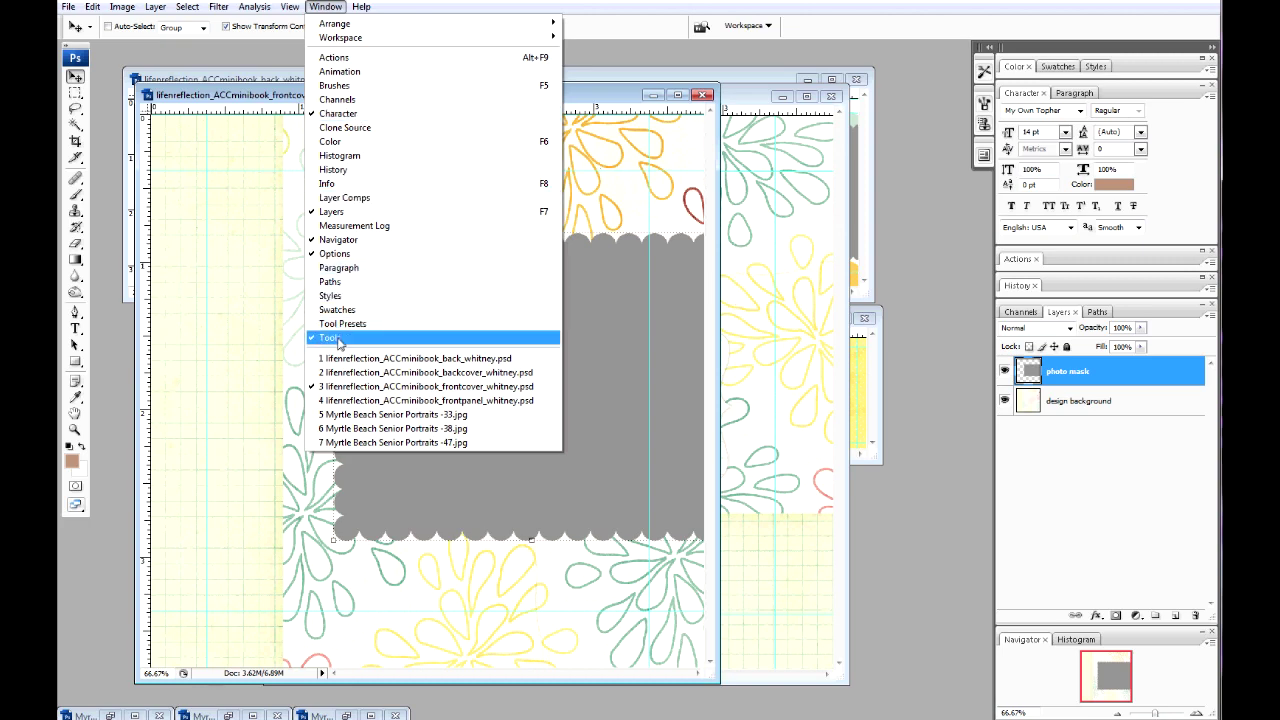
{"action": "left_click", "coordinate": [964, 515]}
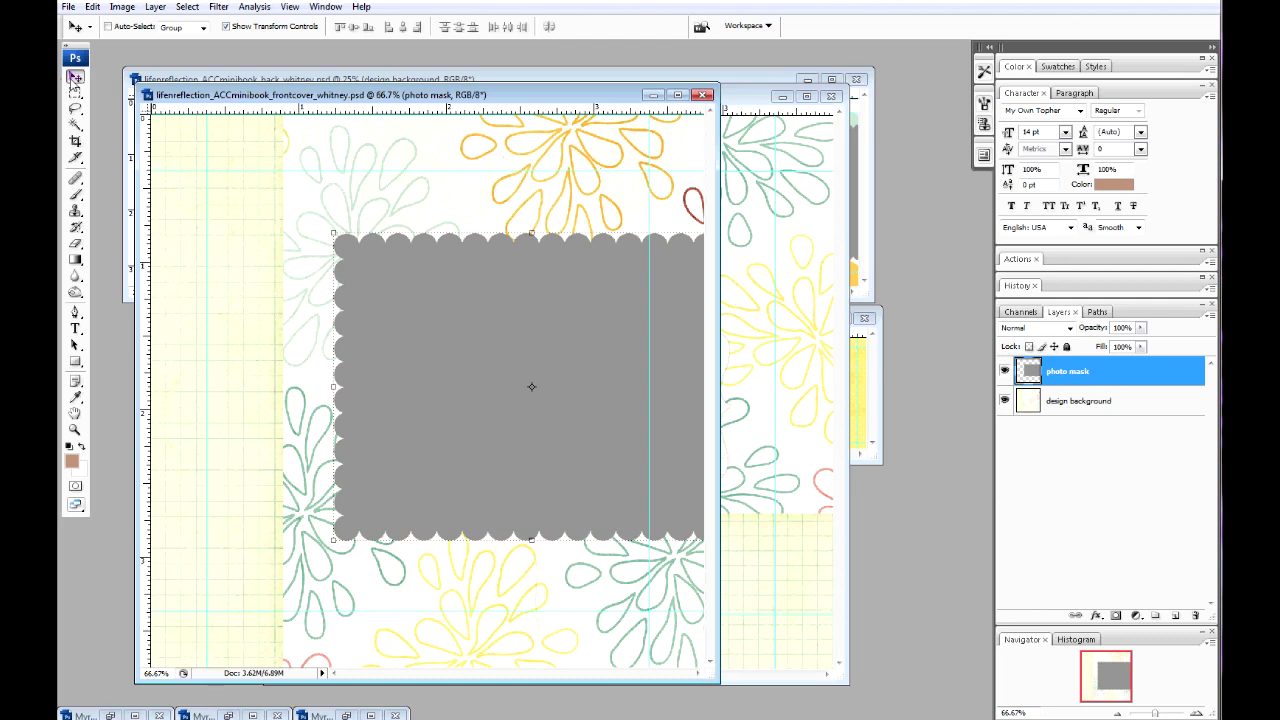
{"action": "left_click", "coordinate": [80, 715]}
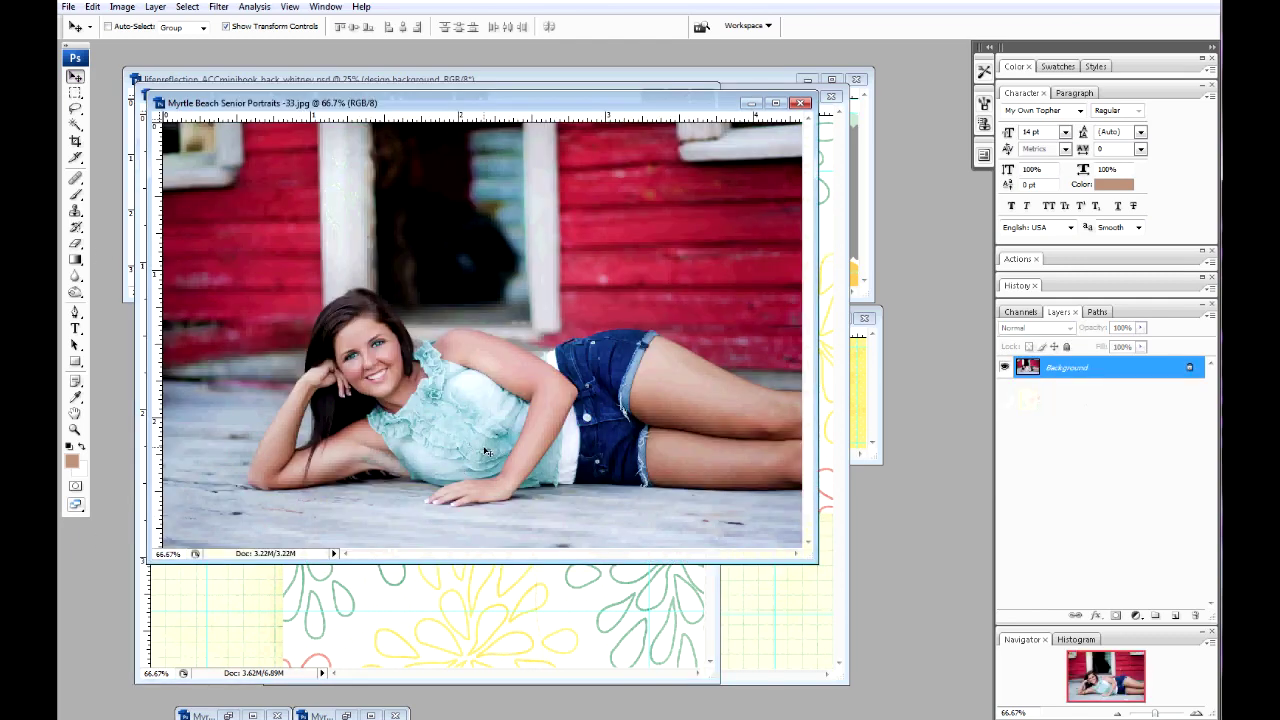
{"action": "left_click_drag", "start_coordinate": [485, 445], "coordinate": [504, 474]}
{"action": "left_click", "coordinate": [749, 104]}
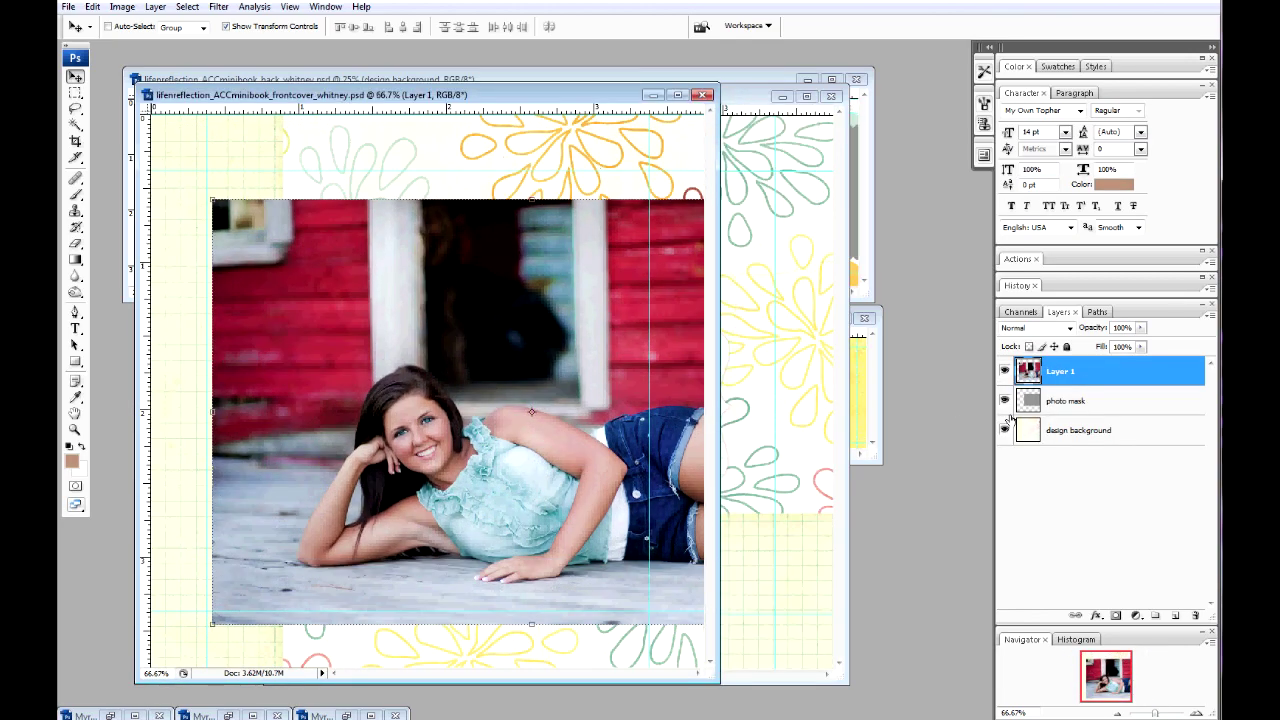
- Clip the portrait into the scalloped photo mask, reposition it, and merge visible layers
{"action": "right_click", "coordinate": [1127, 381]}
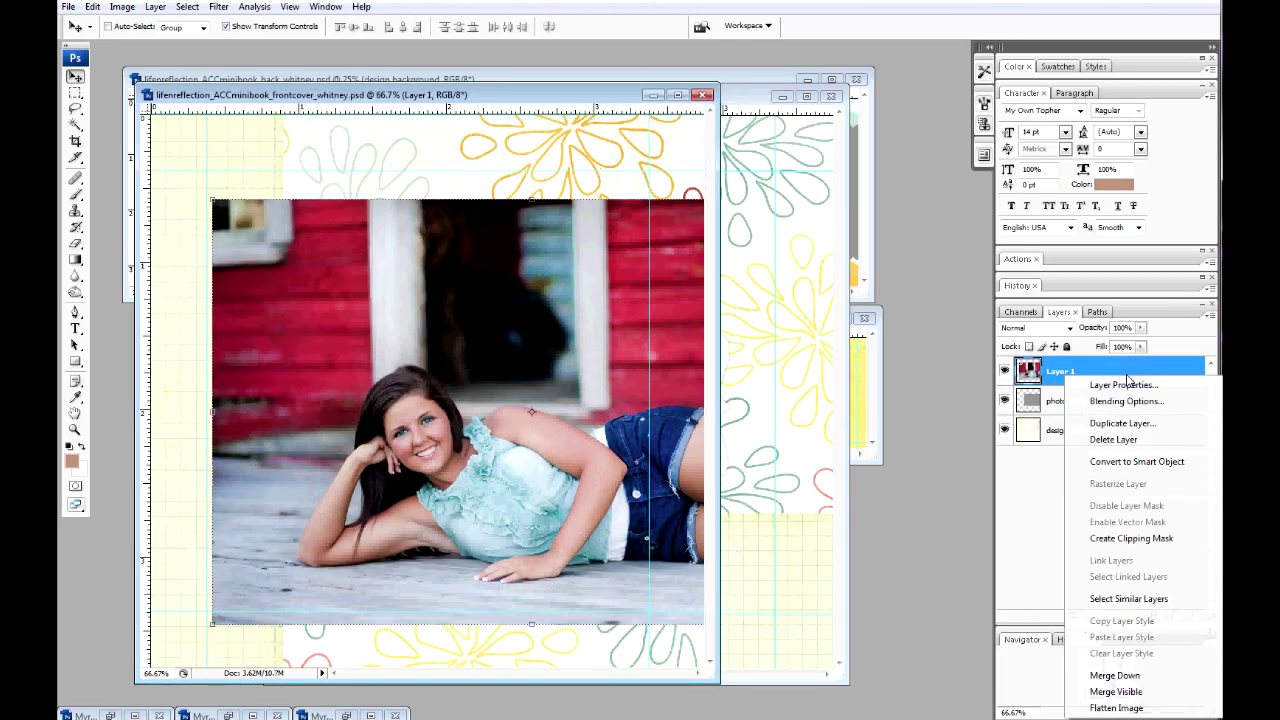
{"action": "left_click", "coordinate": [1140, 539]}
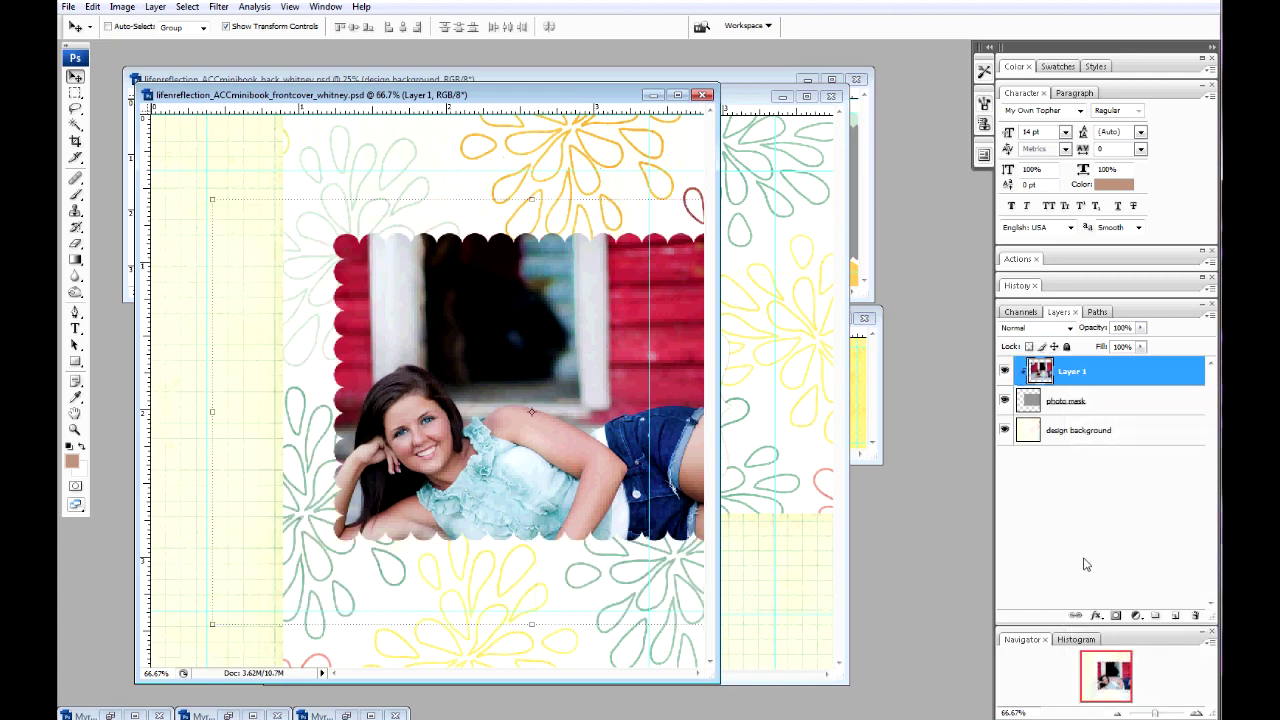
{"action": "left_click_drag", "start_coordinate": [536, 486], "coordinate": [580, 418]}
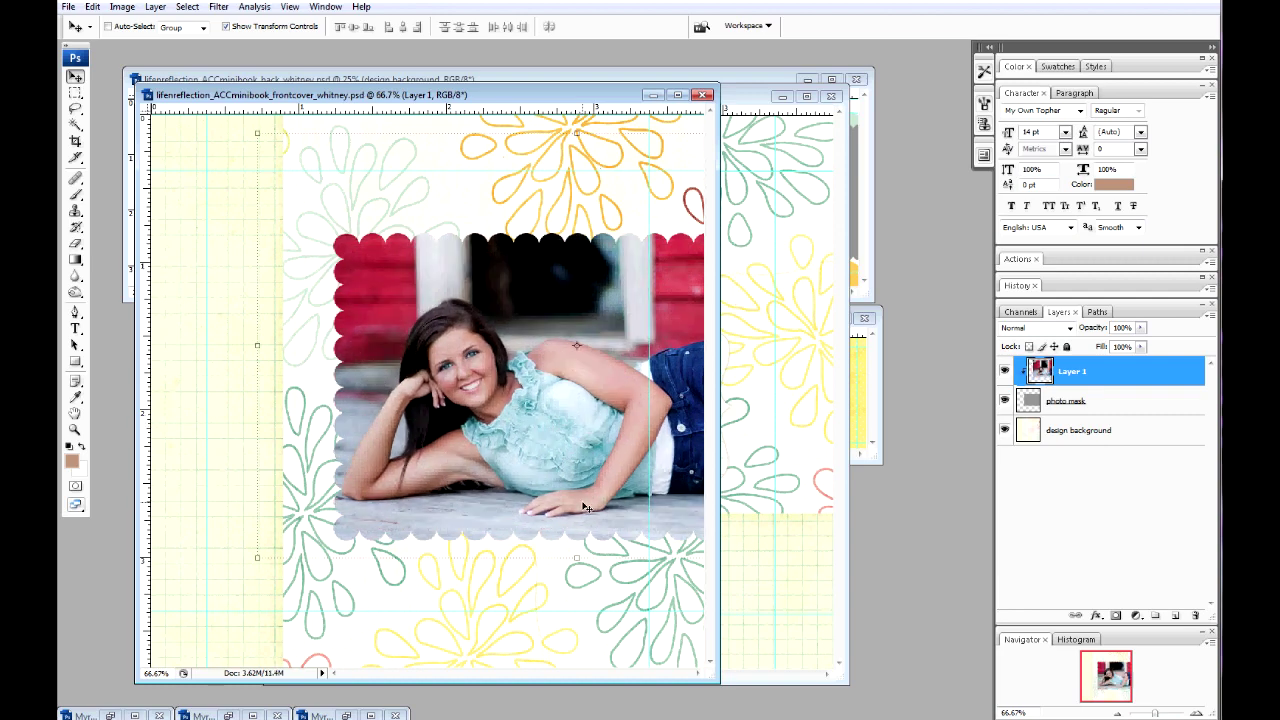
{"action": "right_click", "coordinate": [1100, 378]}
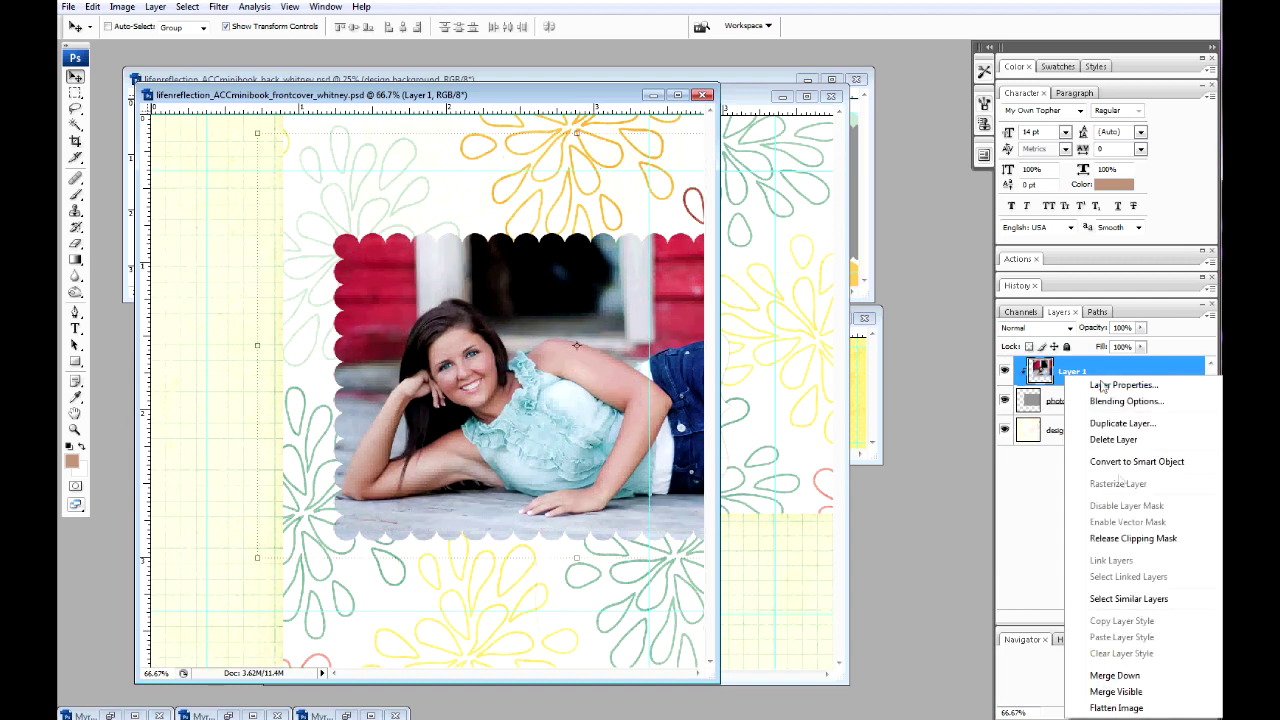
{"action": "left_click", "coordinate": [1126, 692]}
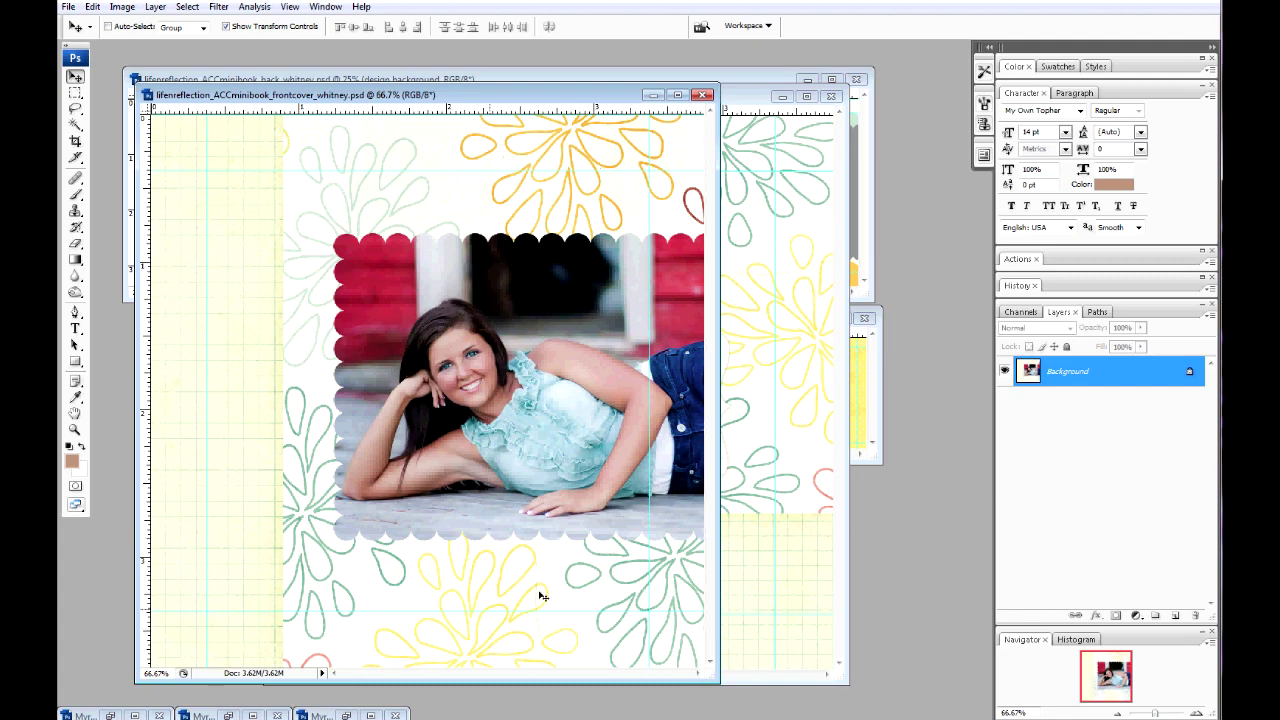
{"action": "left_click", "coordinate": [651, 96]}
- Free Transform the Tag layer behind the Clarity A.P. Photography logo to a slightly adjusted size
{"action": "left_click_drag", "start_coordinate": [546, 97], "coordinate": [459, 100]}
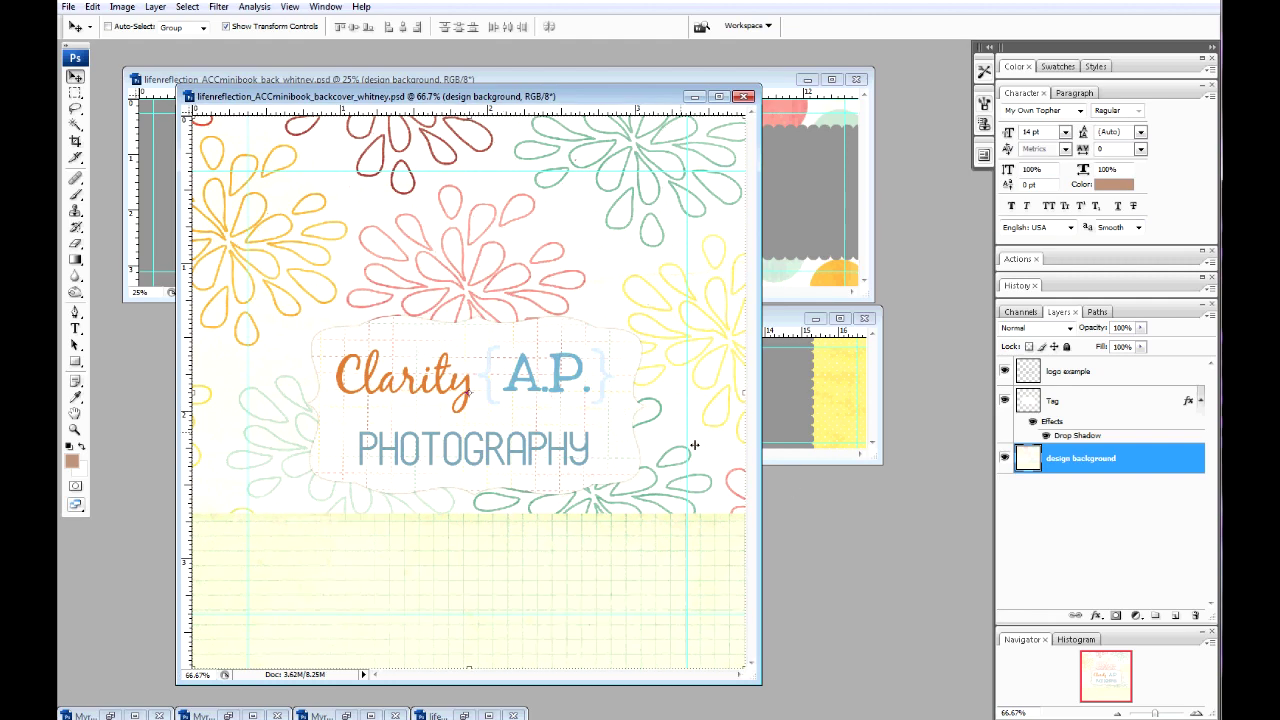
{"action": "left_click", "coordinate": [1075, 410]}
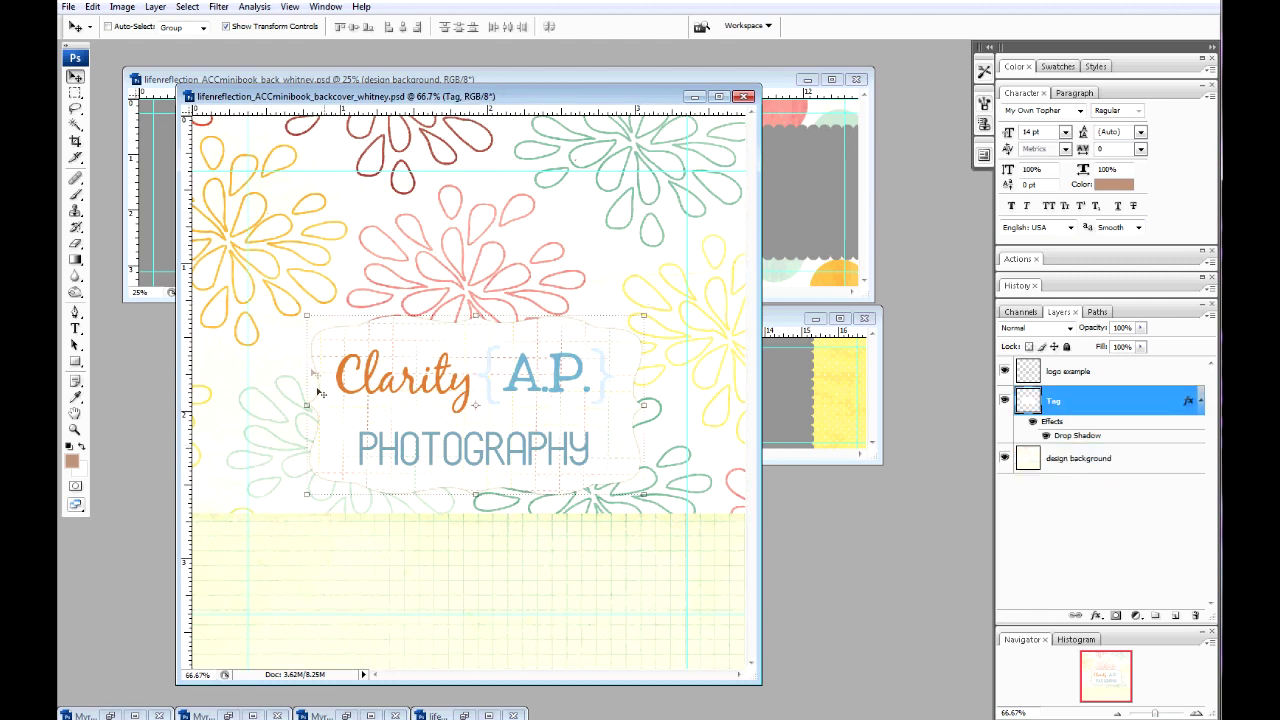
{"action": "left_click_drag", "start_coordinate": [306, 316], "coordinate": [284, 292]}
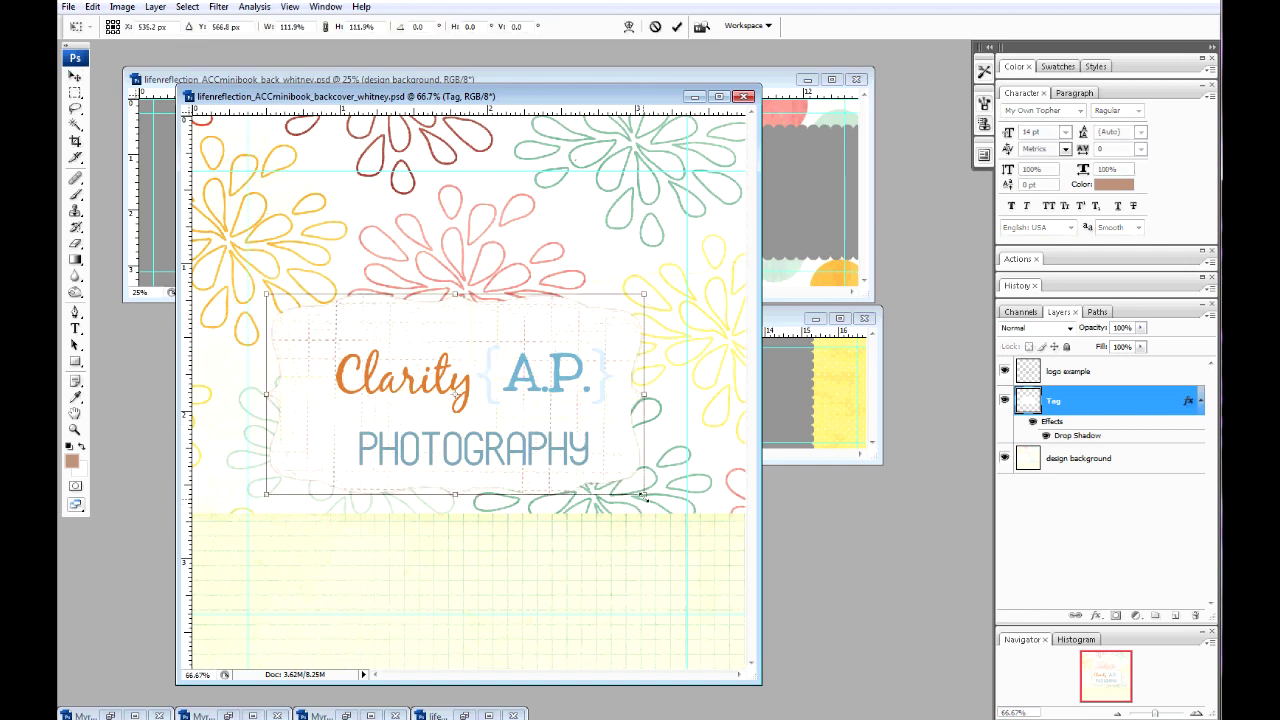
{"action": "mouse_move", "coordinate": [644, 494]}
{"action": "left_mouse_down"}
{"action": "mouse_move", "coordinate": [675, 505]}
{"action": "mouse_move", "coordinate": [656, 482]}
{"action": "left_mouse_up"}
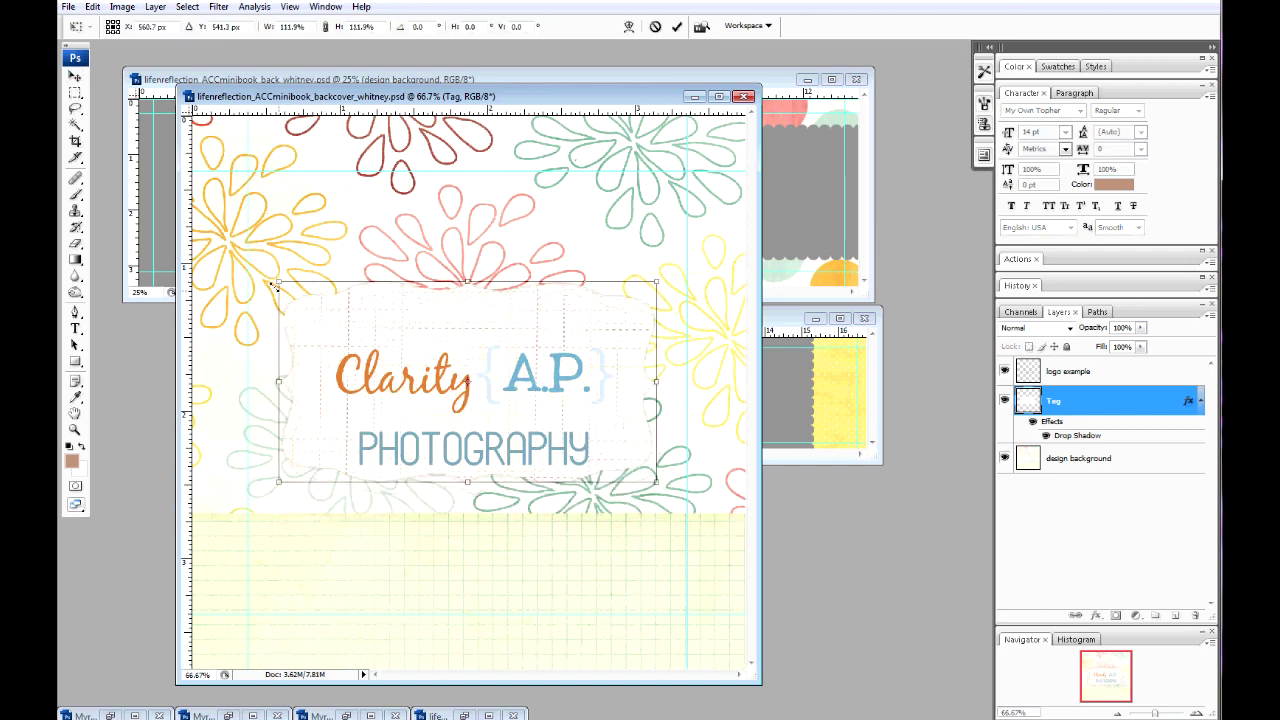
{"action": "left_click_drag", "start_coordinate": [275, 286], "coordinate": [298, 297]}
{"action": "key", "text": "Return"}
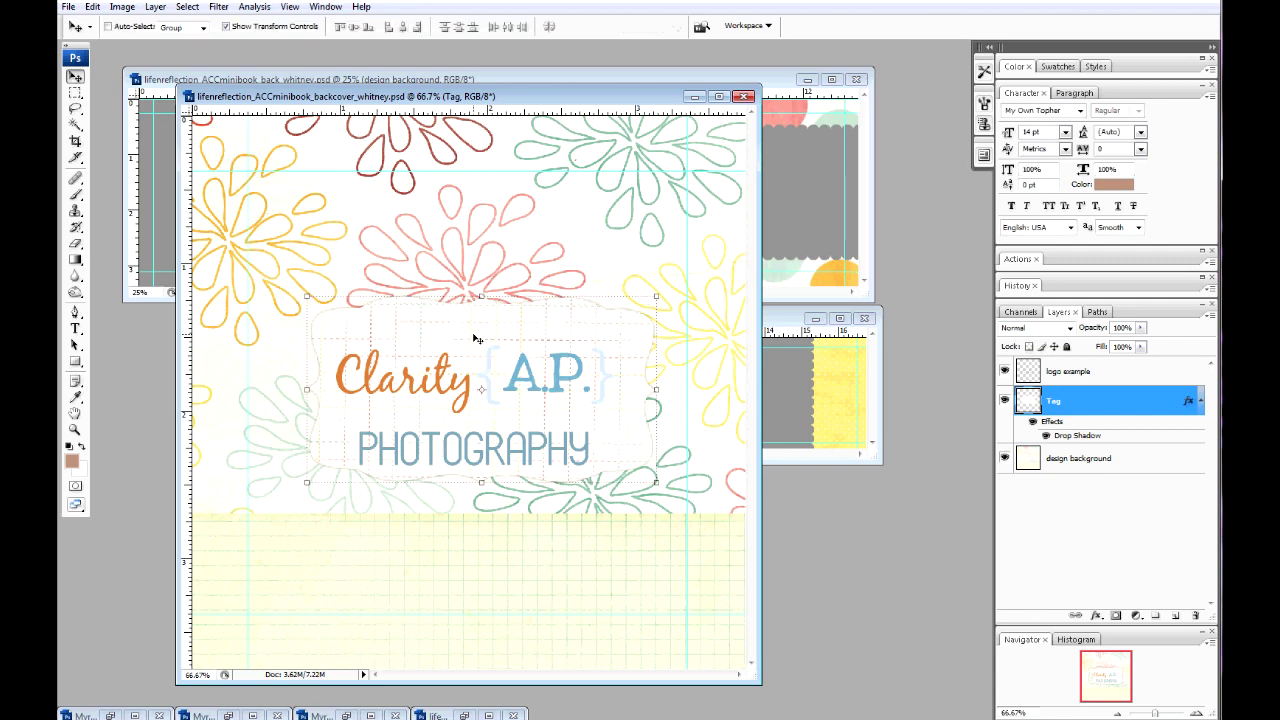
- Check the logo example layer's visibility, Flatten Image on the back cover, and minimize it
{"action": "left_click", "coordinate": [1087, 376]}
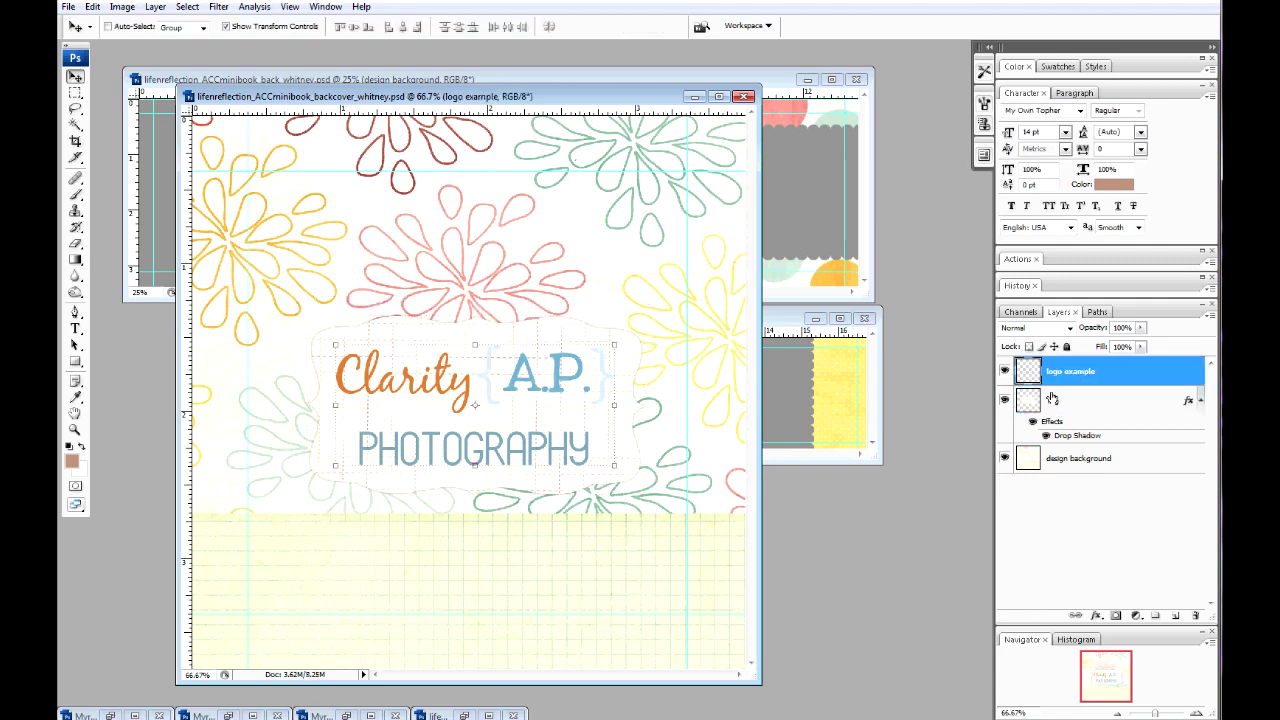
{"action": "left_click", "coordinate": [1005, 371]}
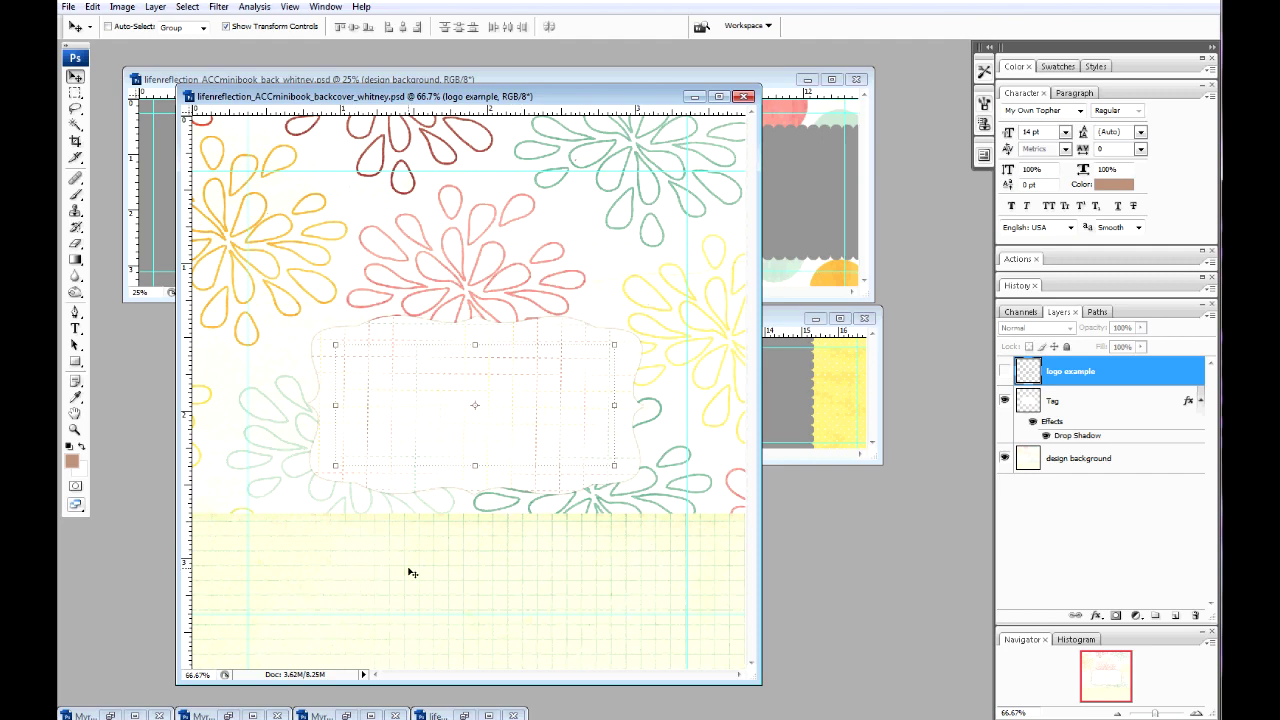
{"action": "left_click", "coordinate": [1004, 371]}
{"action": "right_click", "coordinate": [1092, 373]}
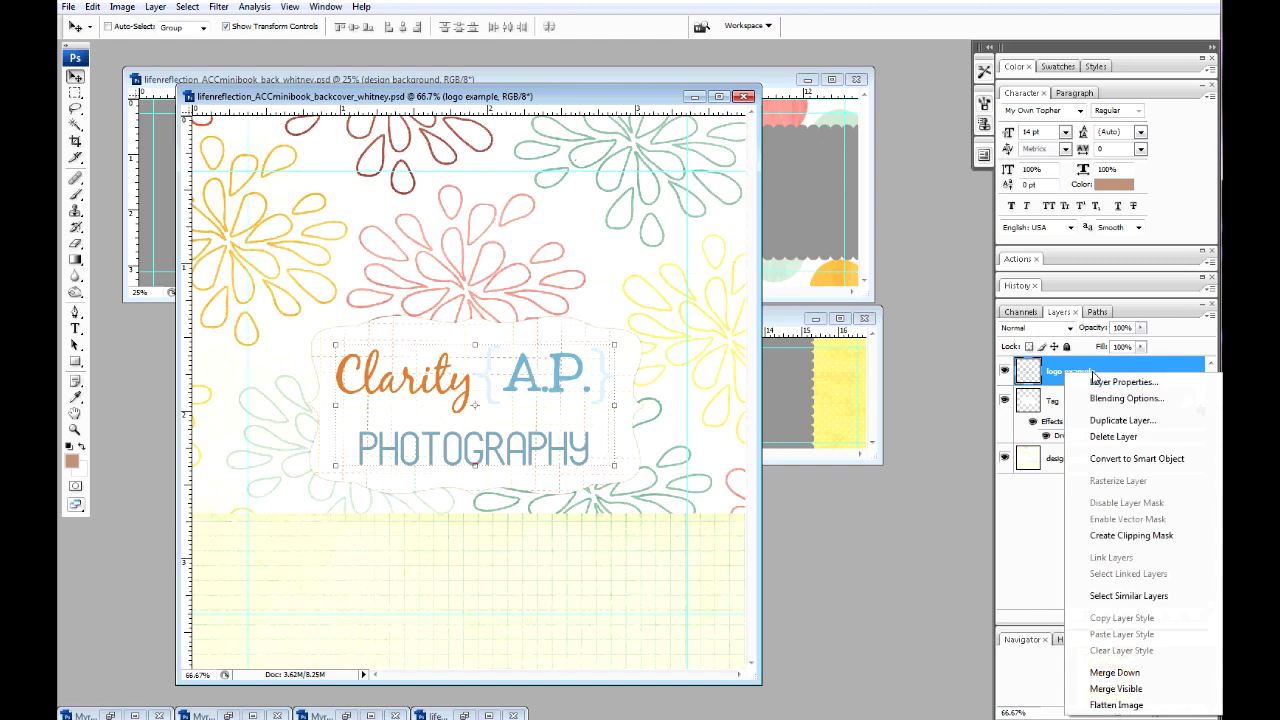
{"action": "left_click", "coordinate": [1116, 705]}
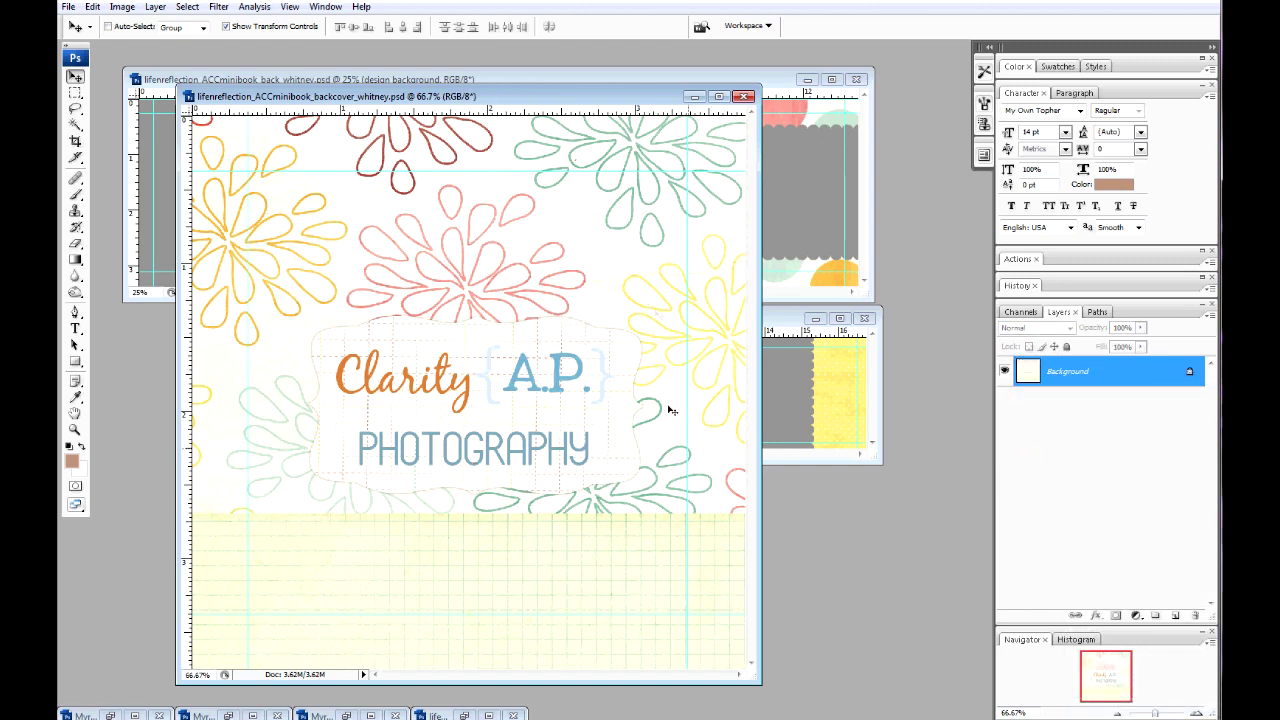
{"action": "left_click", "coordinate": [694, 97]}
- Move and enlarge the front panel window, then select the 'clip 1st photo here' layer
{"action": "left_click_drag", "start_coordinate": [692, 326], "coordinate": [581, 341]}
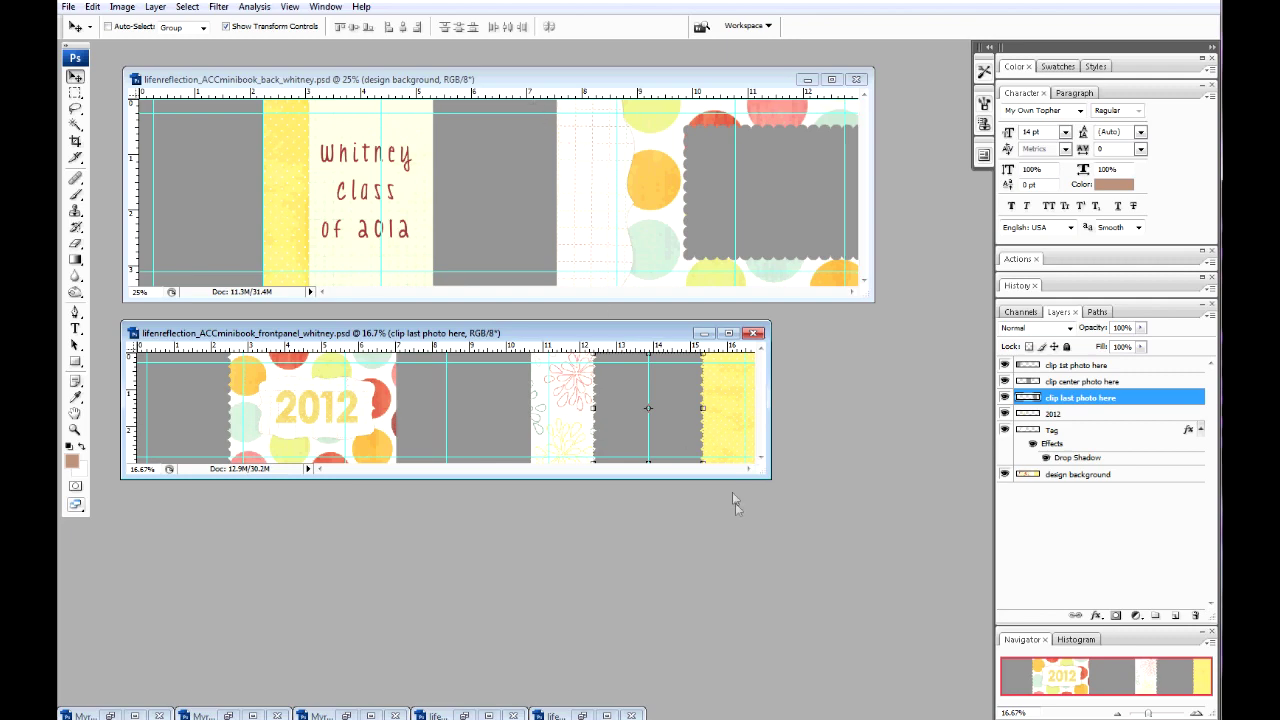
{"action": "left_click_drag", "start_coordinate": [766, 488], "coordinate": [866, 580]}
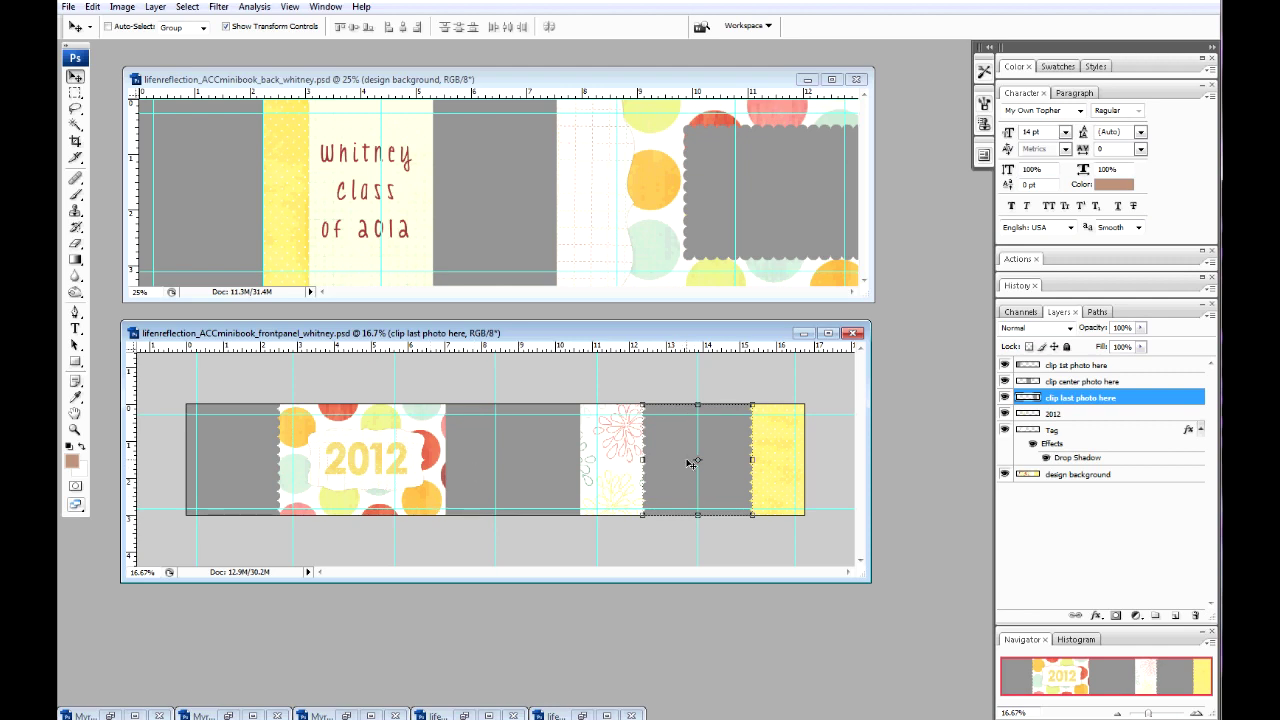
{"action": "left_click", "coordinate": [1066, 365]}
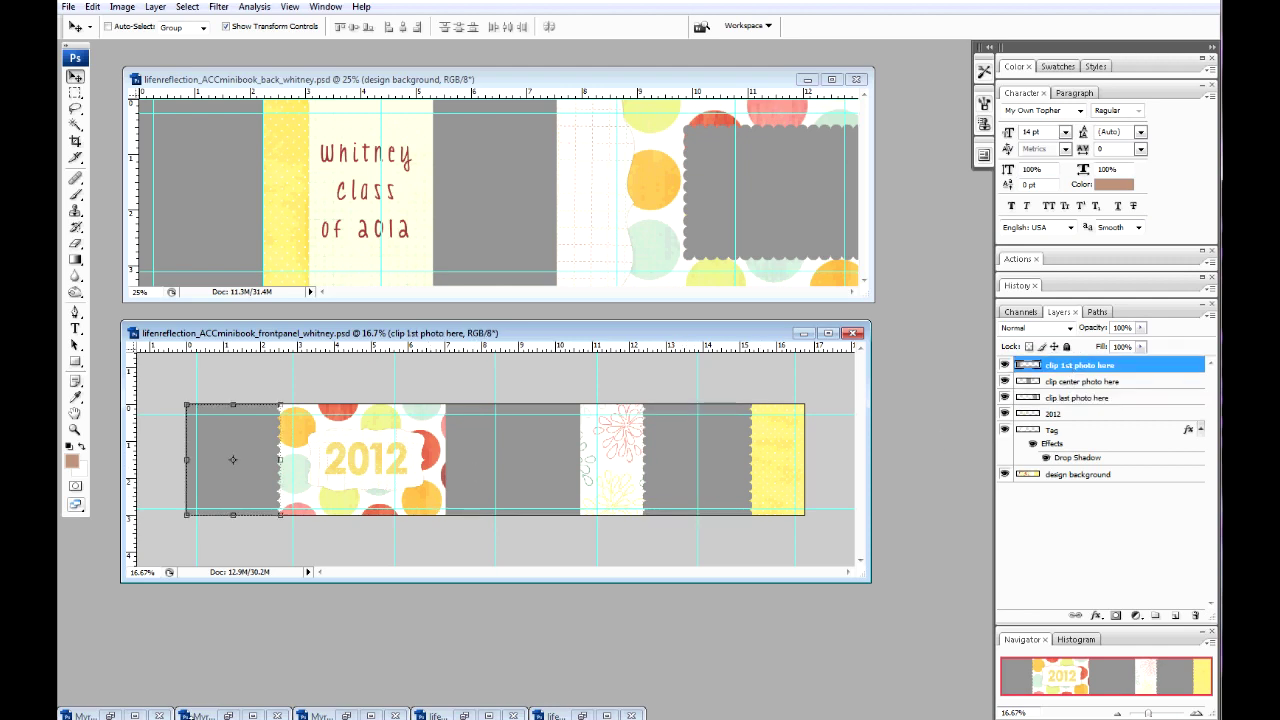
- Copy the lakeside boat portrait in, clip it to 'clip 1st photo here', and nudge it up
{"action": "left_click", "coordinate": [200, 715]}
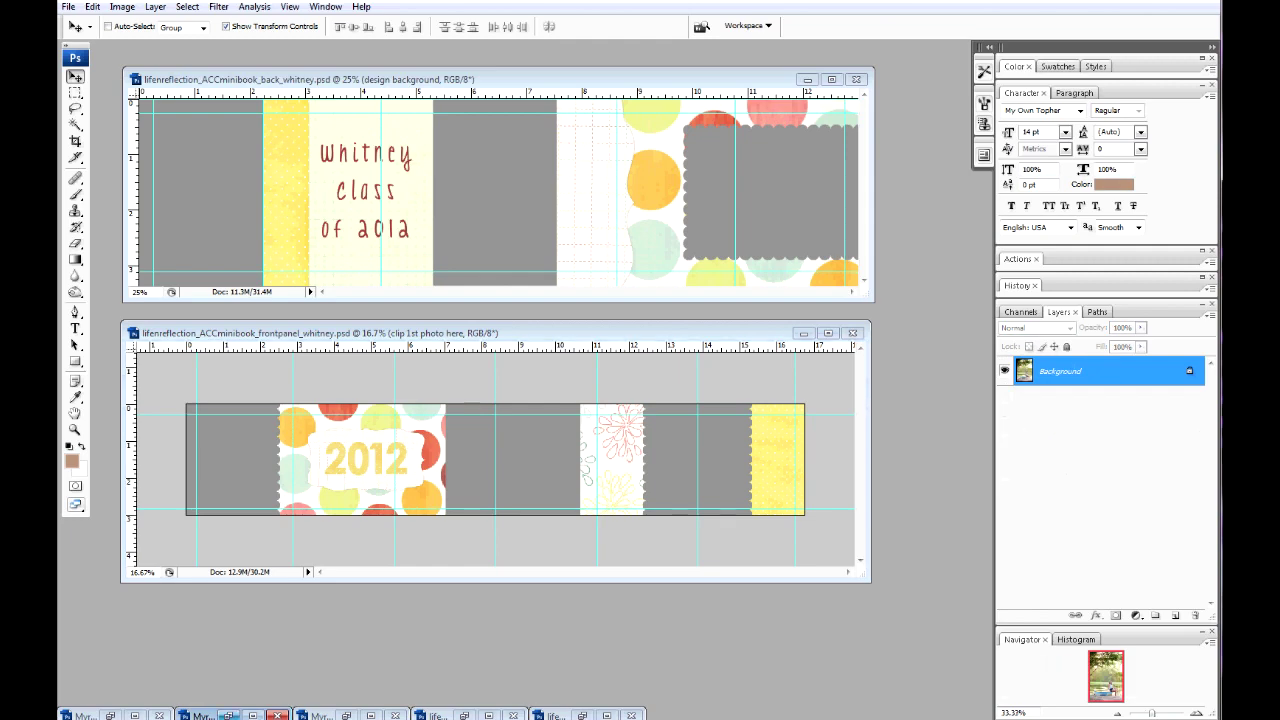
{"action": "left_click", "coordinate": [228, 715]}
{"action": "left_click_drag", "start_coordinate": [314, 474], "coordinate": [310, 430]}
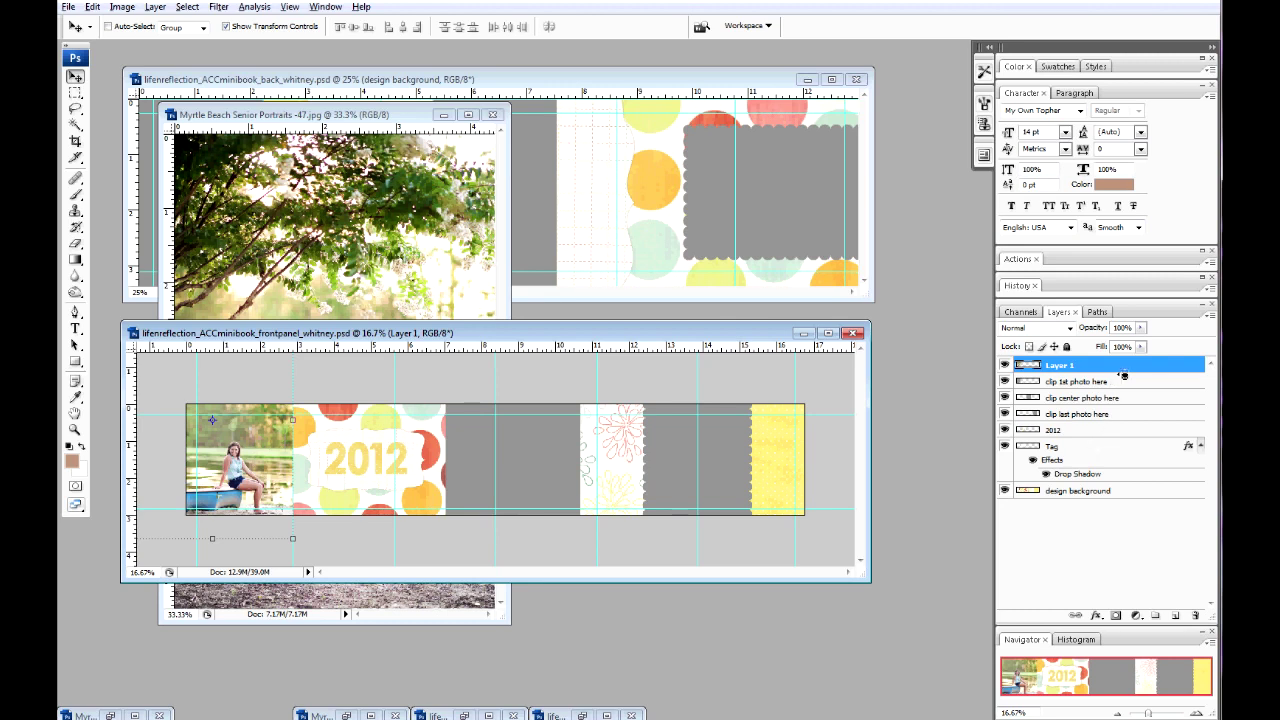
{"action": "left_click", "coordinate": [1123, 375], "text": "alt"}
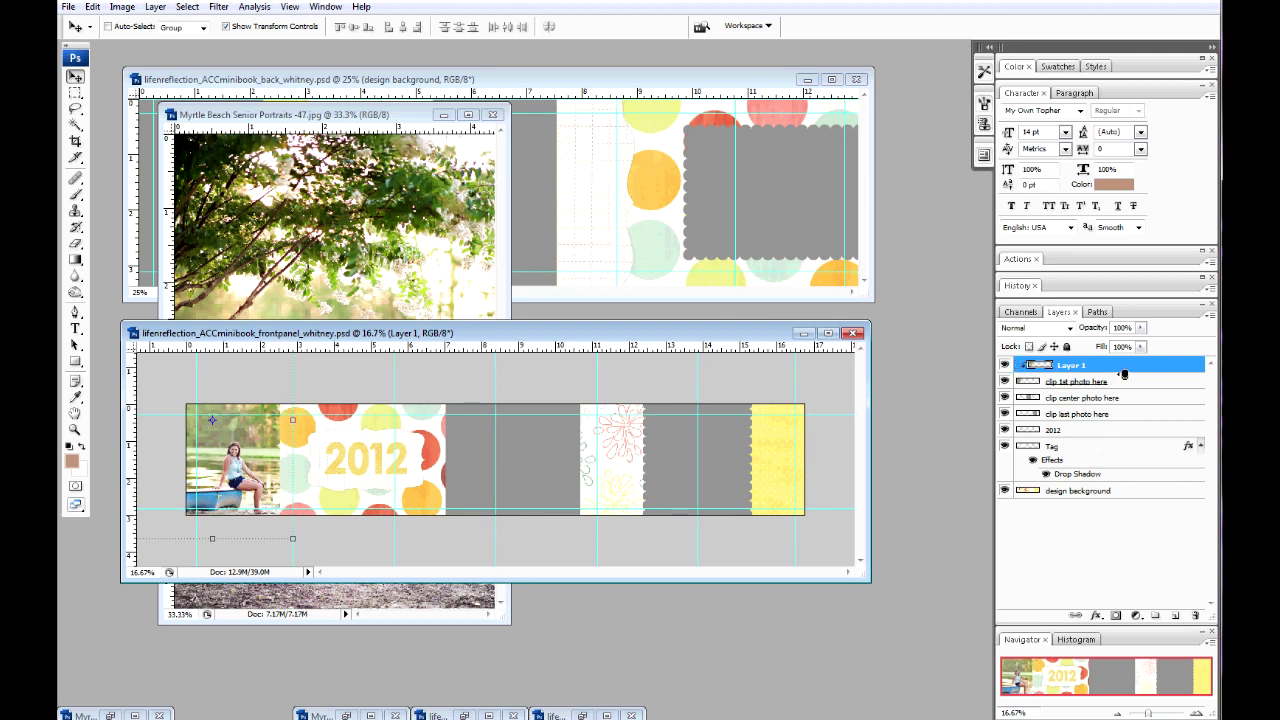
{"action": "key", "text": "shift+Up"}
{"action": "key", "text": "shift+Up"}
{"action": "key", "text": "shift+Up"}
{"action": "key", "text": "shift+Up"}
{"action": "key", "text": "shift+Up"}
{"action": "key", "text": "shift+Up"}
{"action": "key", "text": "shift+Up"}
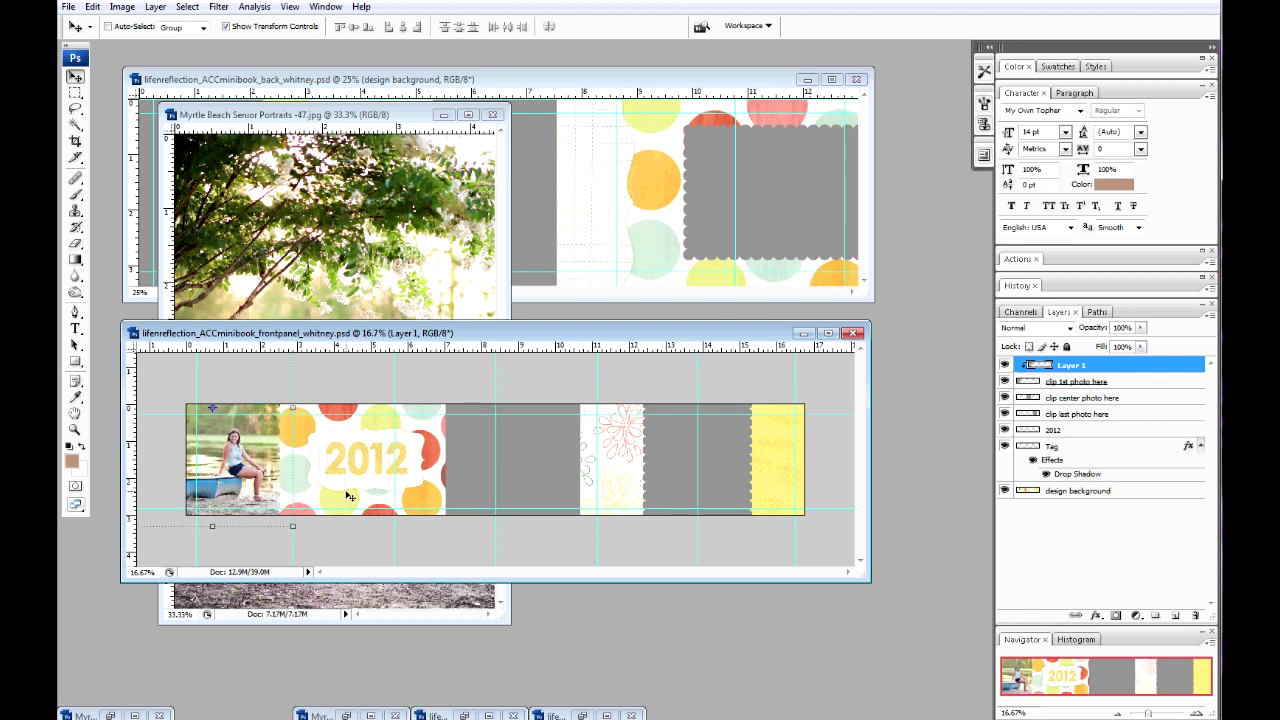
- Bring the red-wall portrait into the front panel over the 'clip center photo here' frame
{"action": "left_click", "coordinate": [1091, 398]}
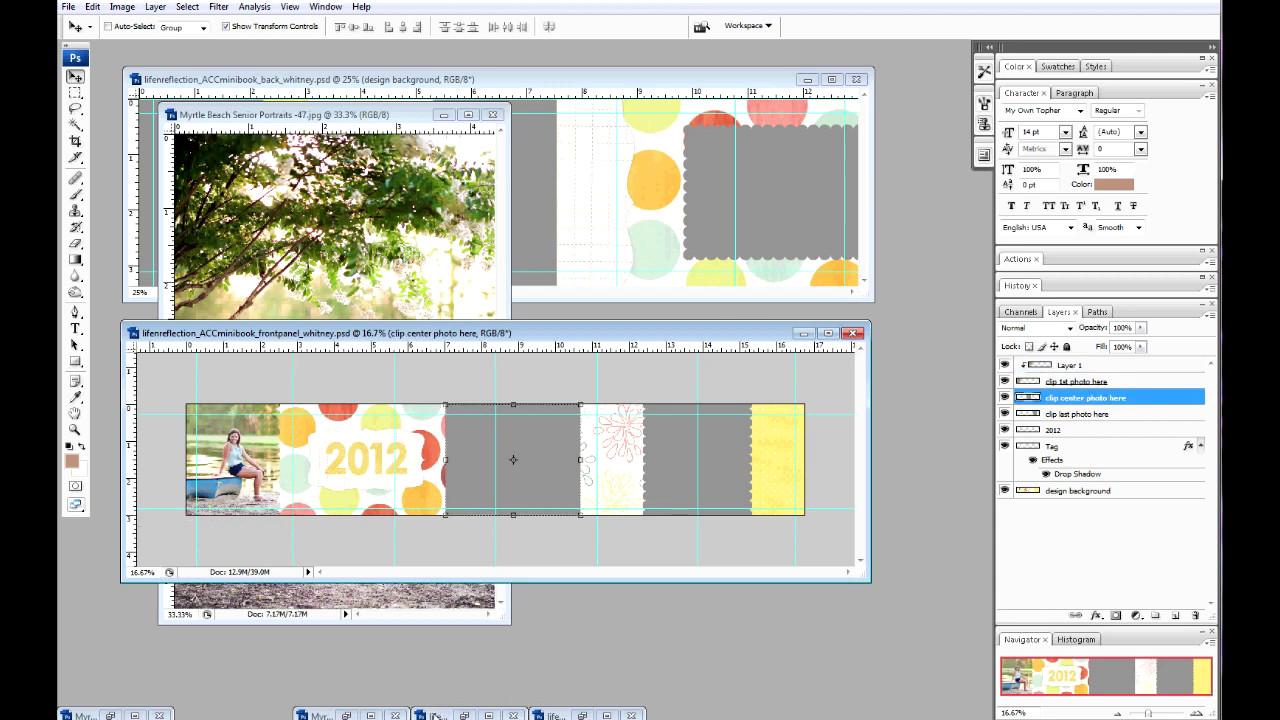
{"action": "left_click", "coordinate": [436, 716]}
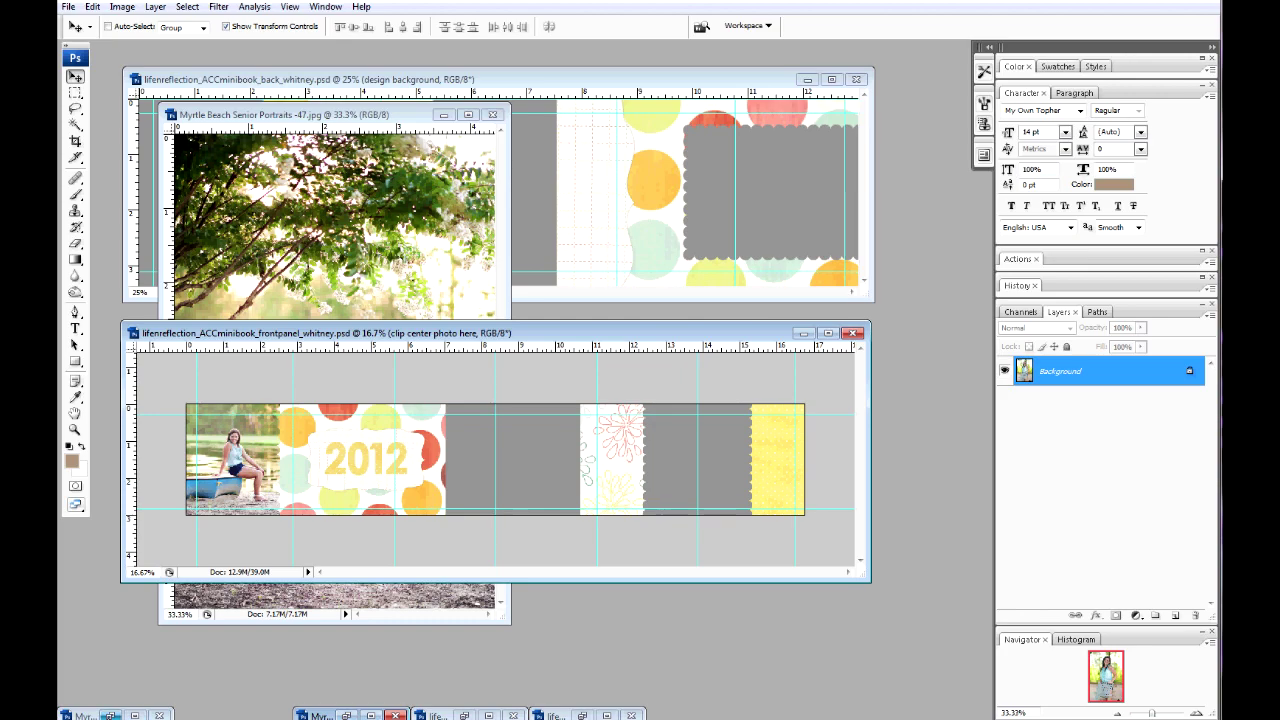
{"action": "left_click", "coordinate": [111, 716]}
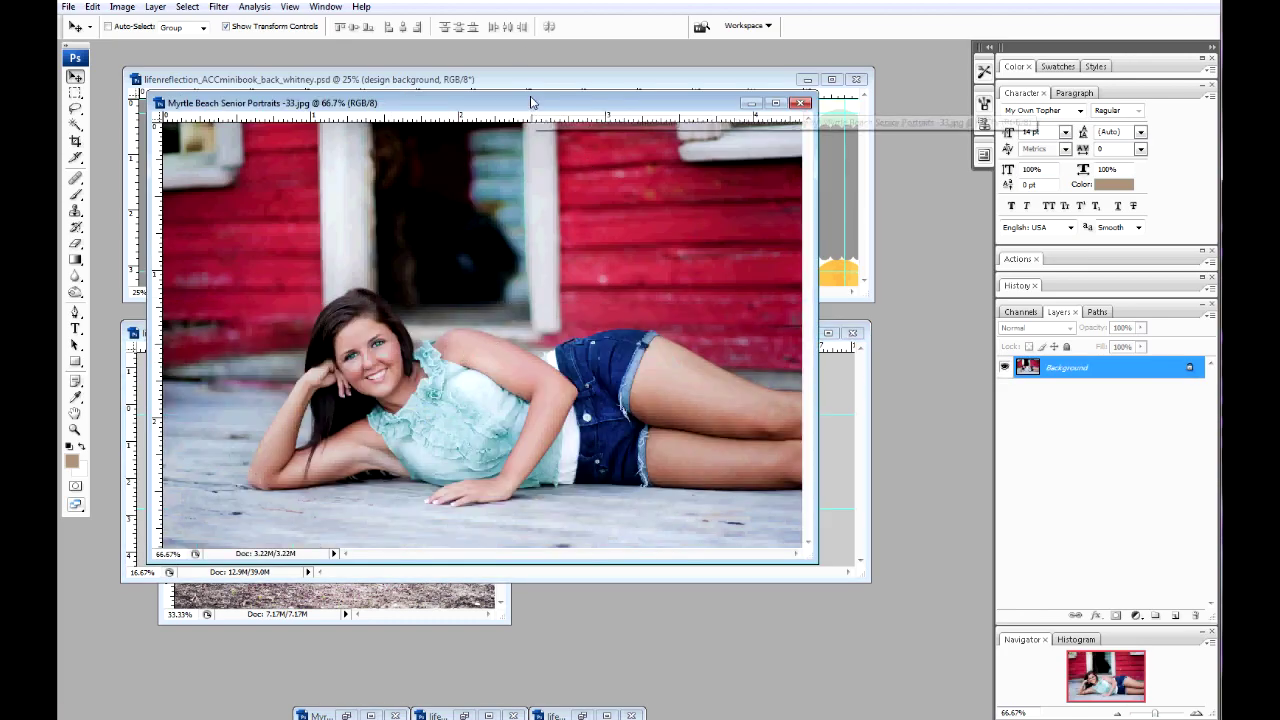
{"action": "left_click_drag", "start_coordinate": [531, 102], "coordinate": [414, 60]}
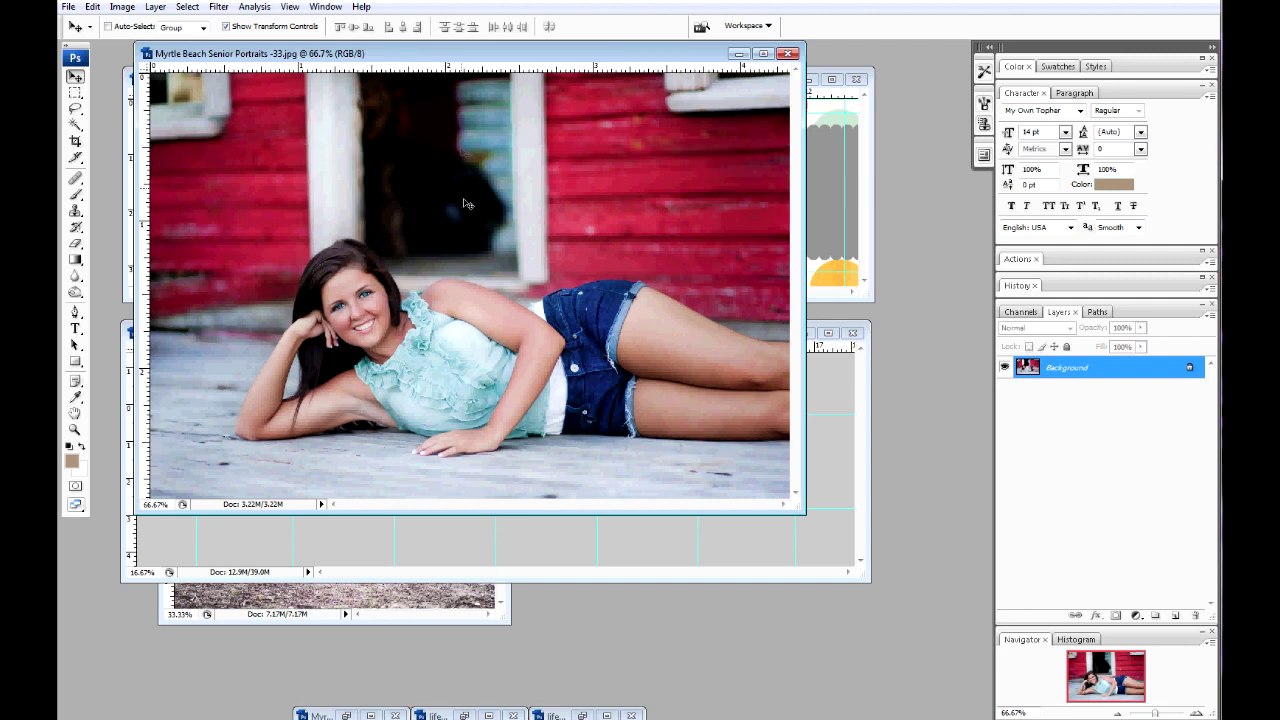
{"action": "left_click_drag", "start_coordinate": [790, 522], "coordinate": [447, 429]}
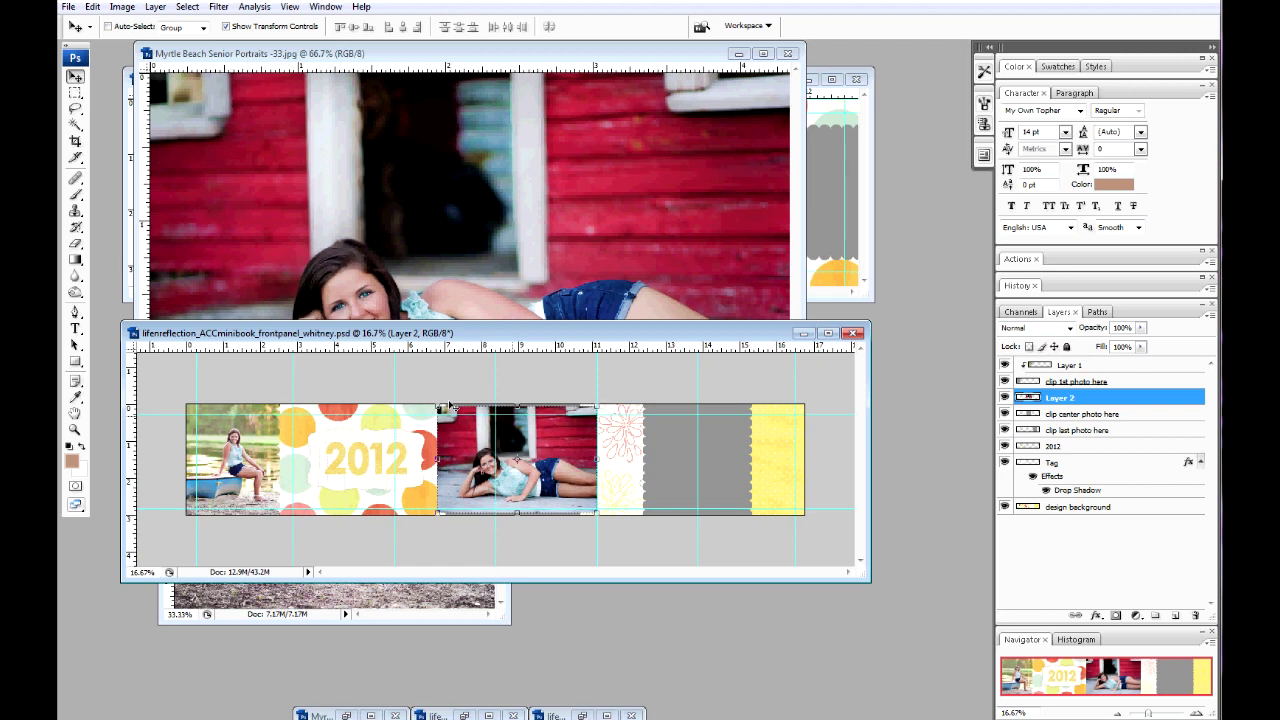
- Scale the centre photo to about 108.6% and nudge it slightly left
{"action": "left_click_drag", "start_coordinate": [597, 514], "coordinate": [583, 521]}
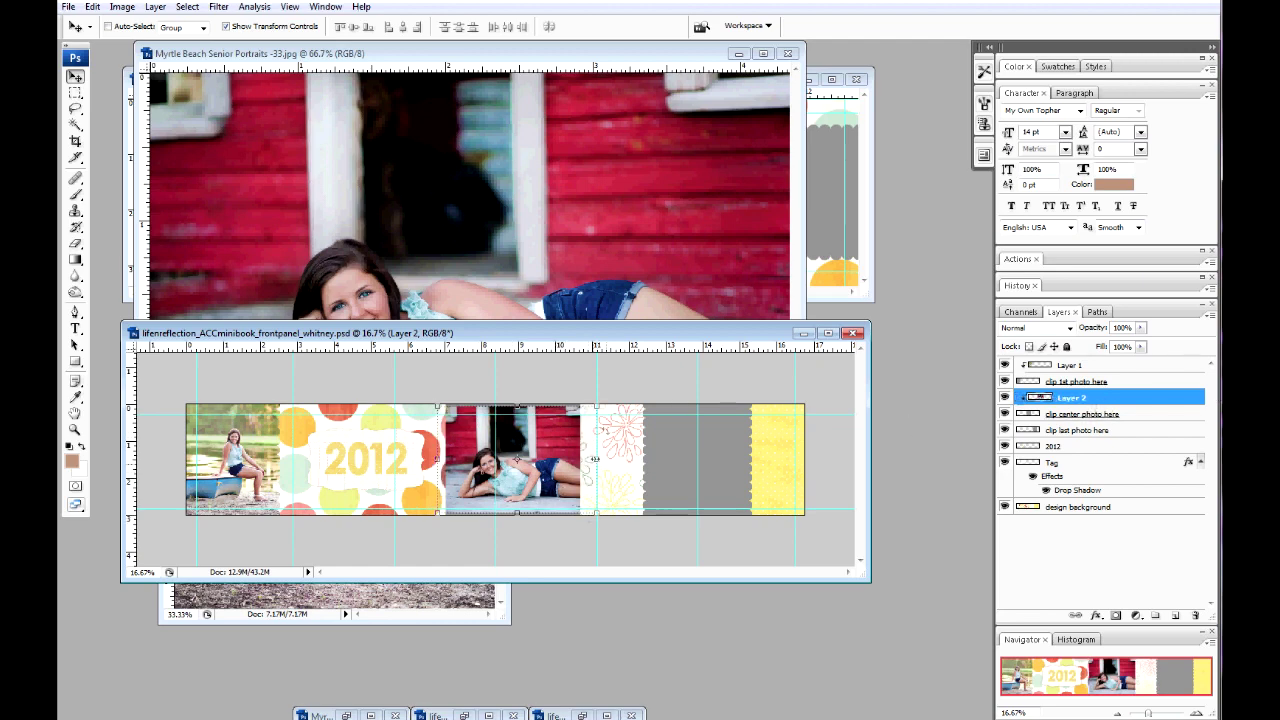
{"action": "left_click_drag", "start_coordinate": [597, 405], "coordinate": [602, 403]}
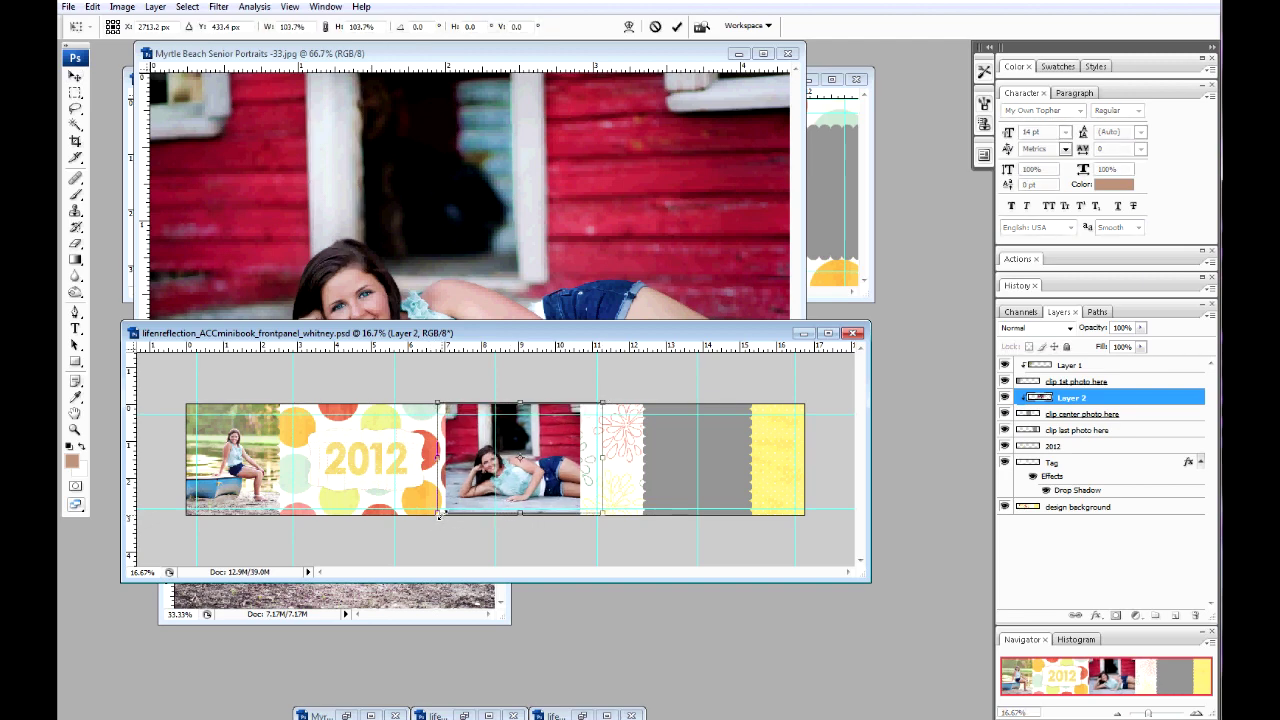
{"action": "left_click_drag", "start_coordinate": [438, 515], "coordinate": [429, 518]}
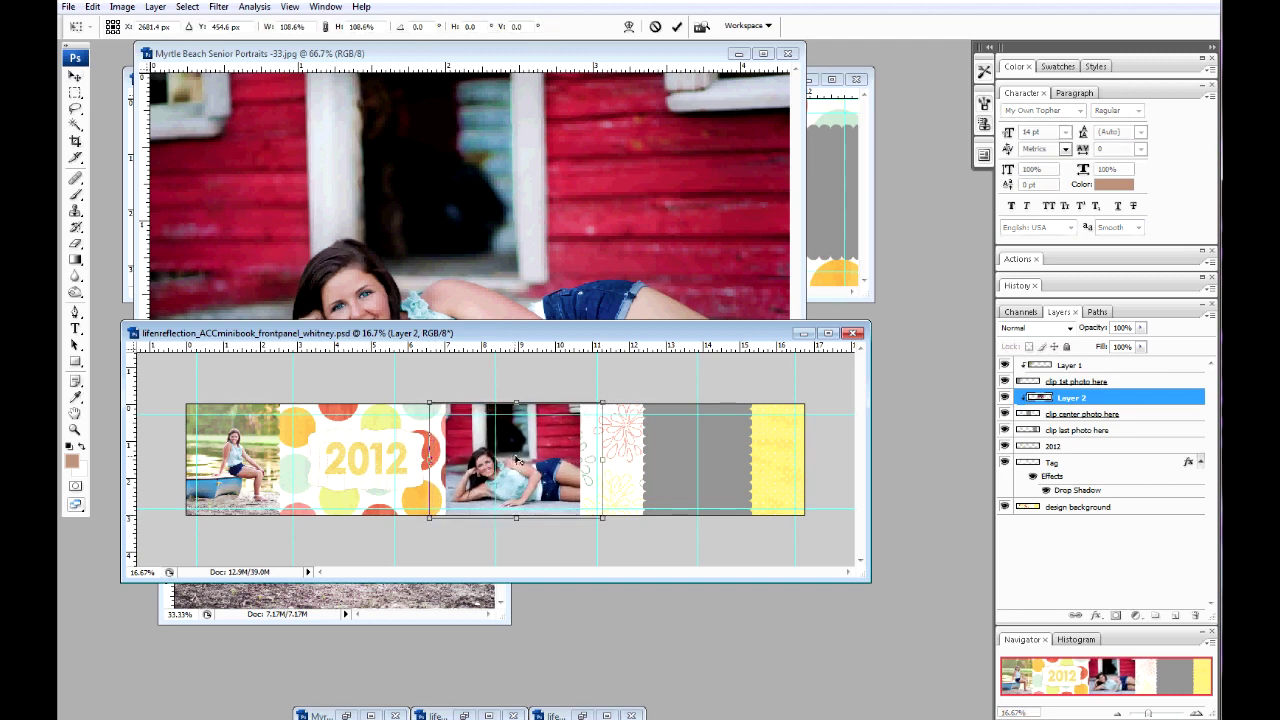
{"action": "key", "text": "Return"}
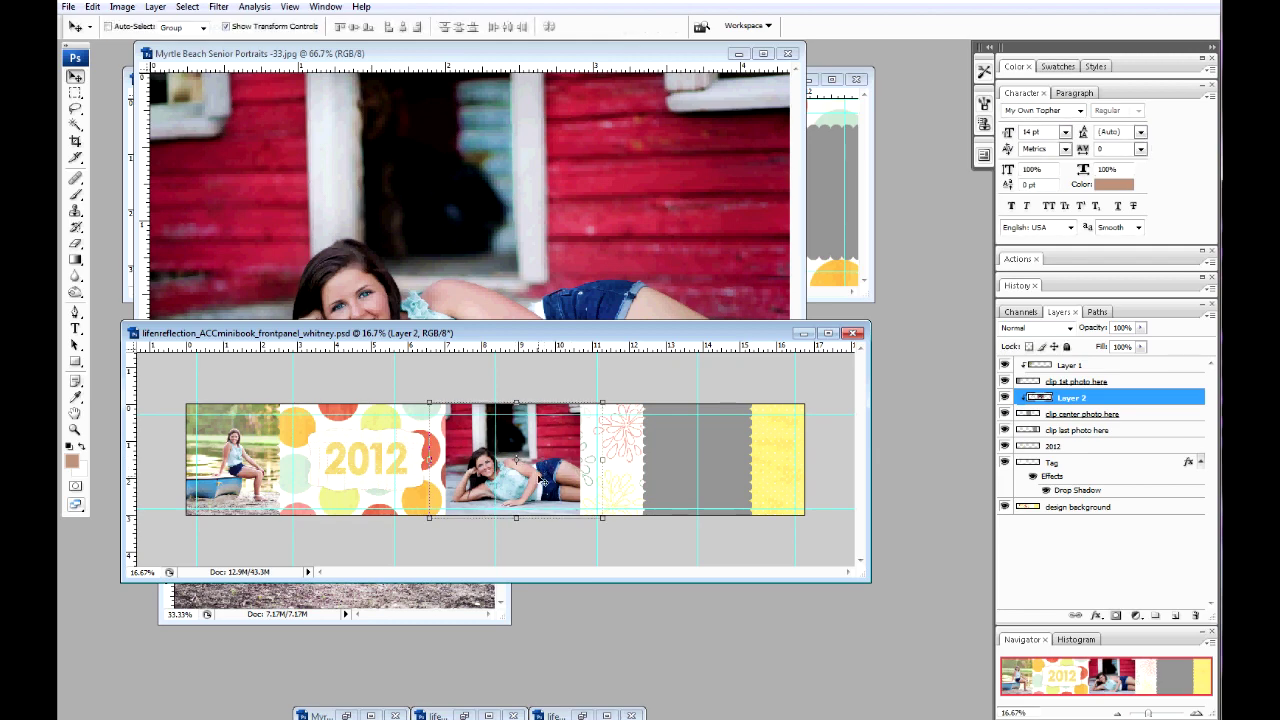
{"action": "key", "text": "shift+Left"}
{"action": "key", "text": "shift+Left"}
{"action": "key", "text": "shift+Left"}
{"action": "key", "text": "shift+Left"}
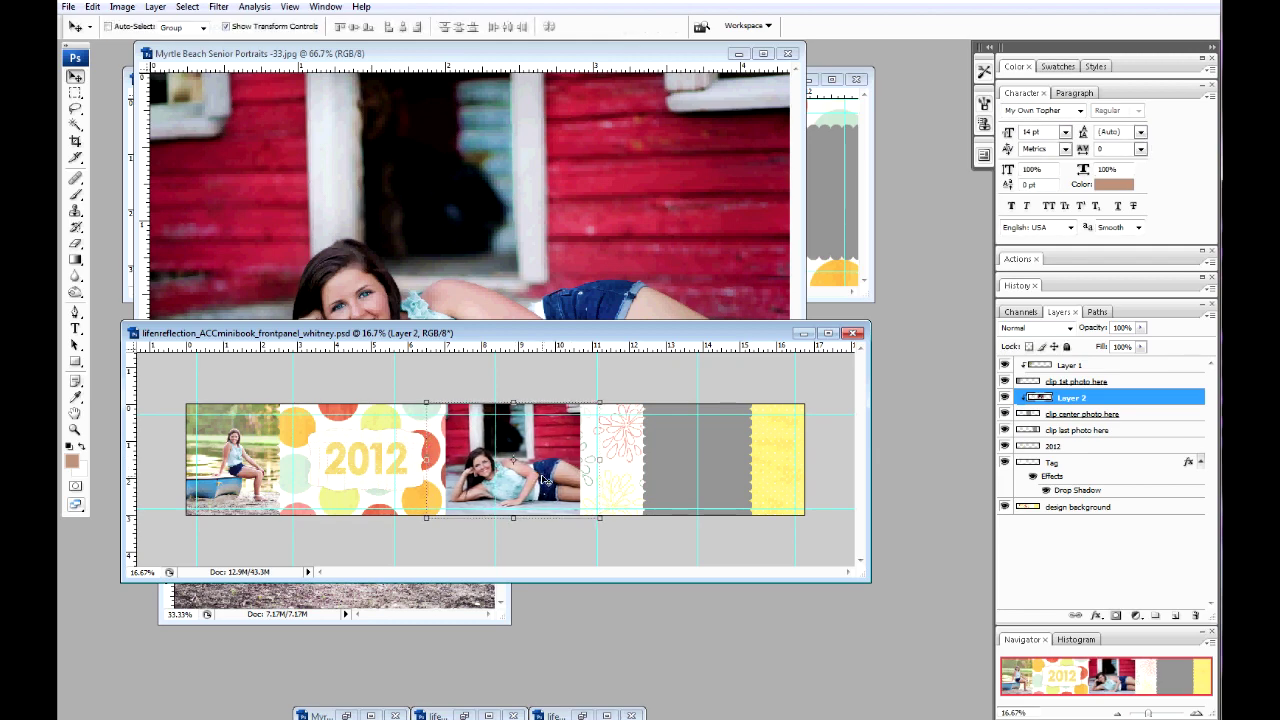
{"action": "key", "text": "Left"}
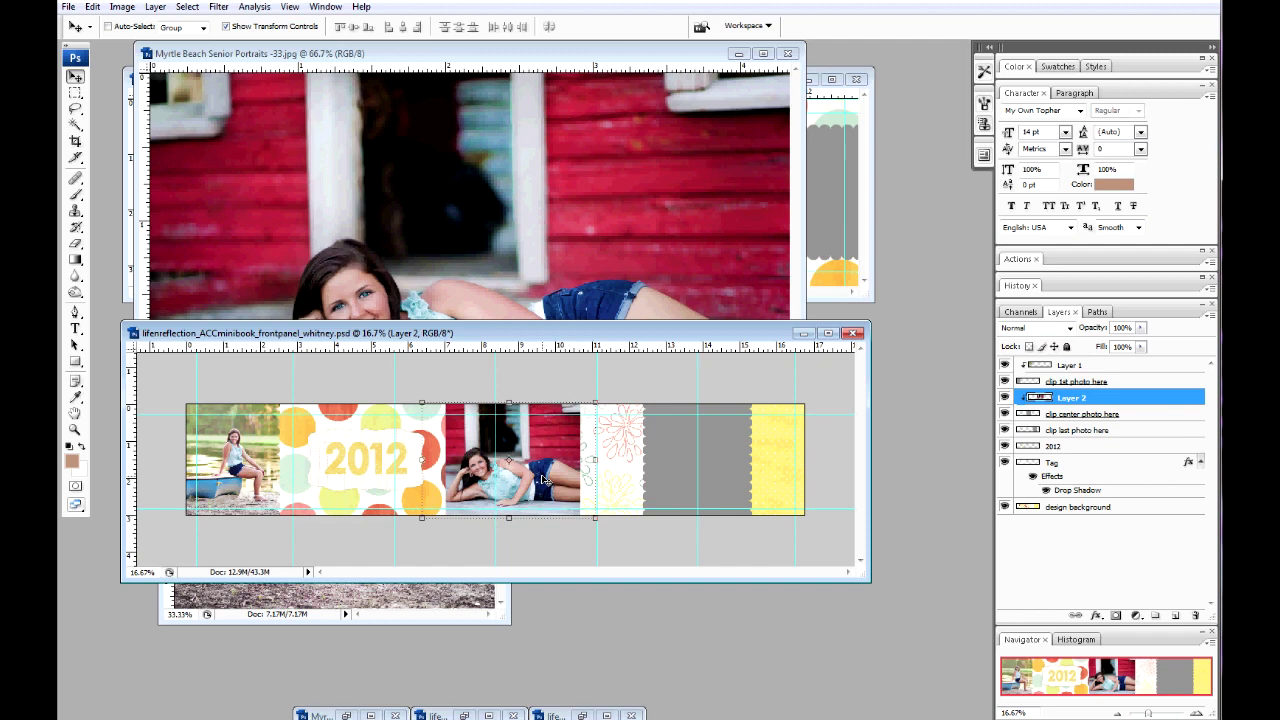
{"action": "left_click", "coordinate": [633, 291]}
{"action": "left_click", "coordinate": [738, 53]}
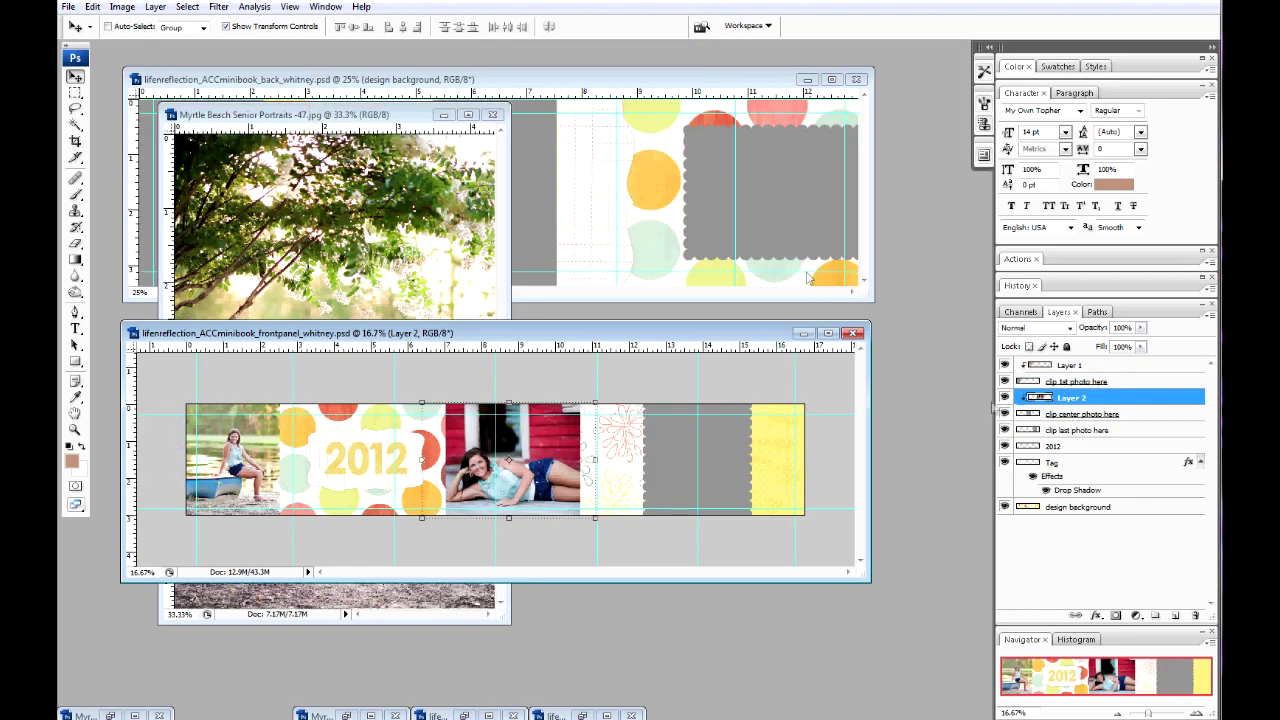
{"action": "left_click", "coordinate": [1056, 432]}
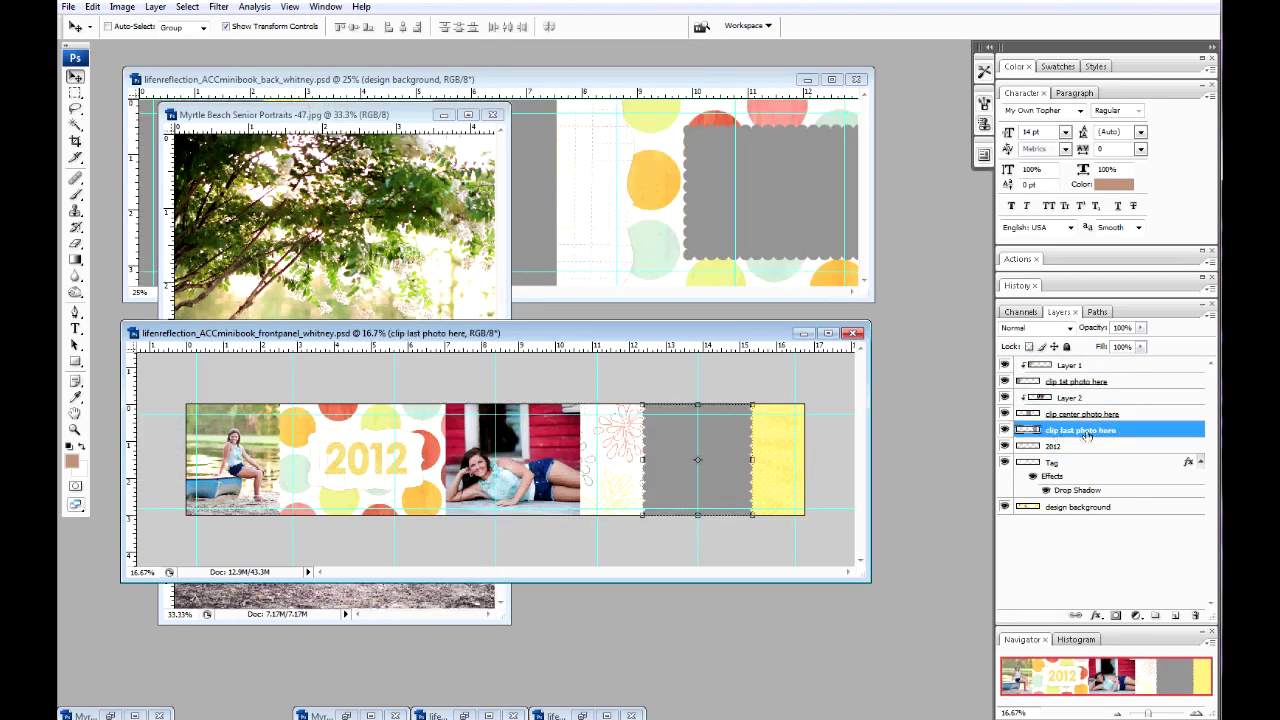
- Clip the teal-top leafy portrait into 'clip last photo here' and shift it left
{"action": "left_click", "coordinate": [313, 605]}
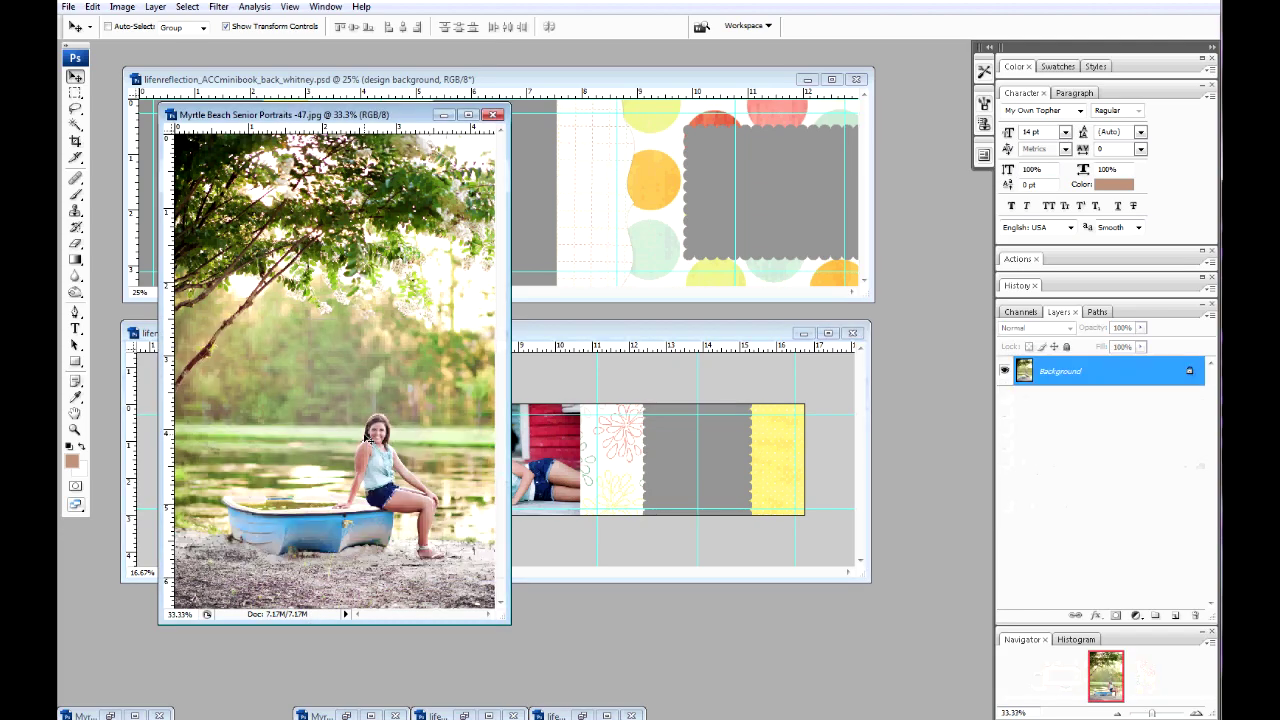
{"action": "left_click", "coordinate": [444, 115]}
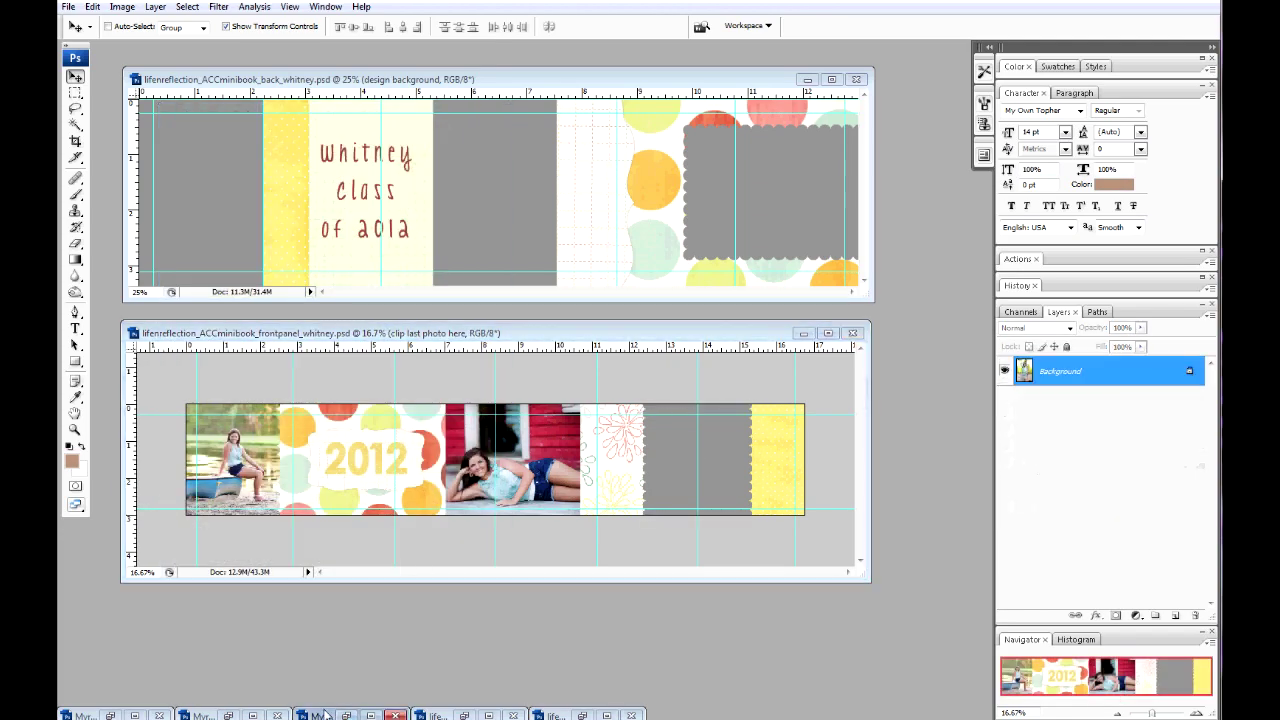
{"action": "left_click", "coordinate": [340, 715]}
{"action": "left_click_drag", "start_coordinate": [369, 526], "coordinate": [703, 445]}
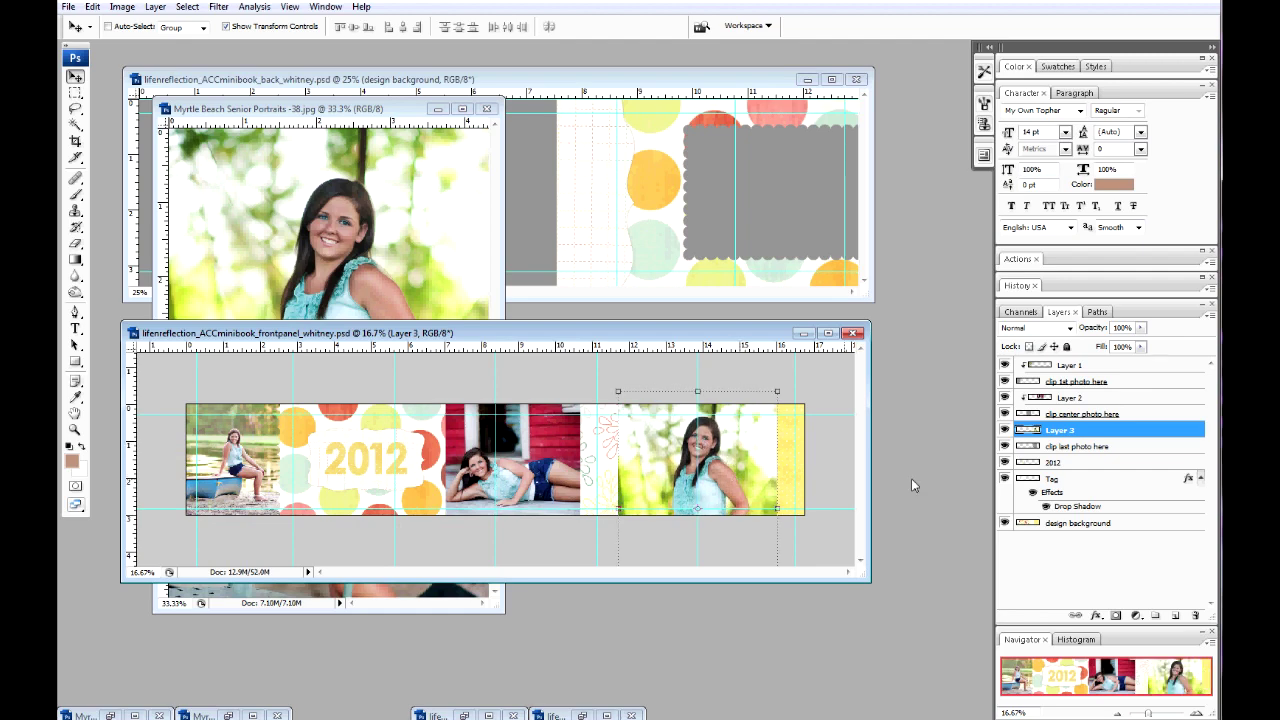
{"action": "left_click", "coordinate": [1075, 438], "text": "alt"}
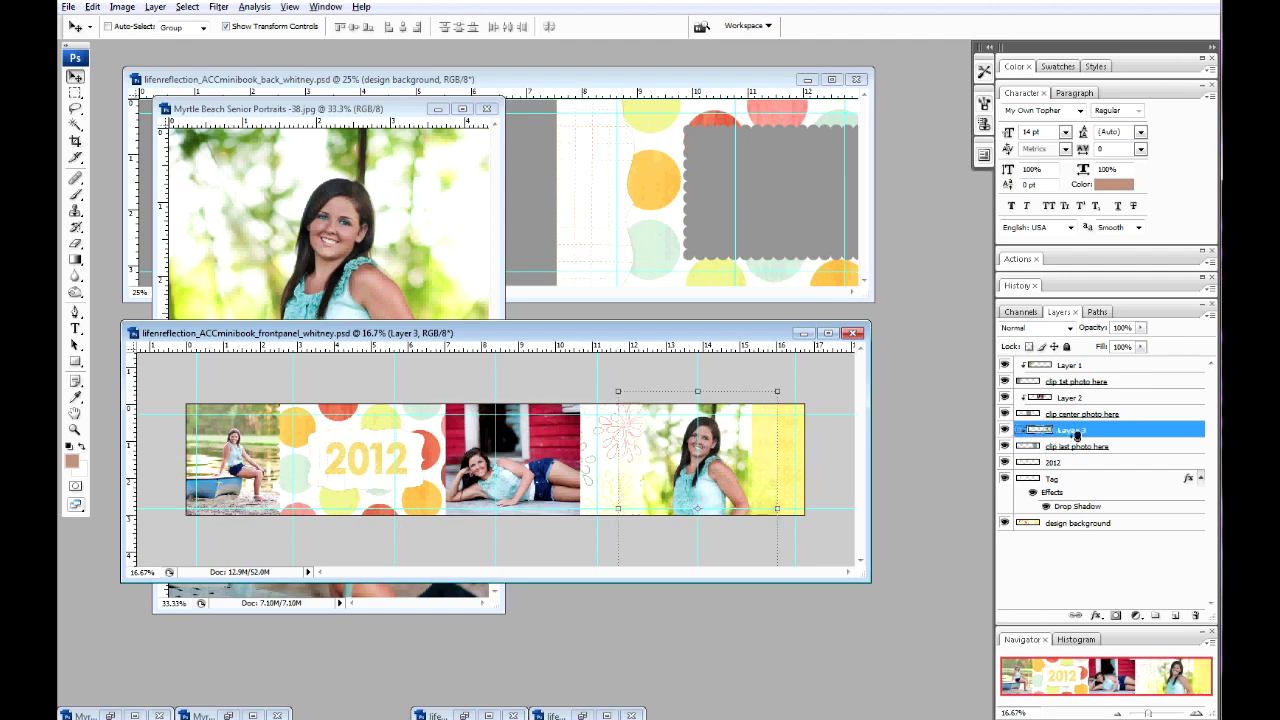
{"action": "left_click_drag", "start_coordinate": [724, 486], "coordinate": [703, 485]}
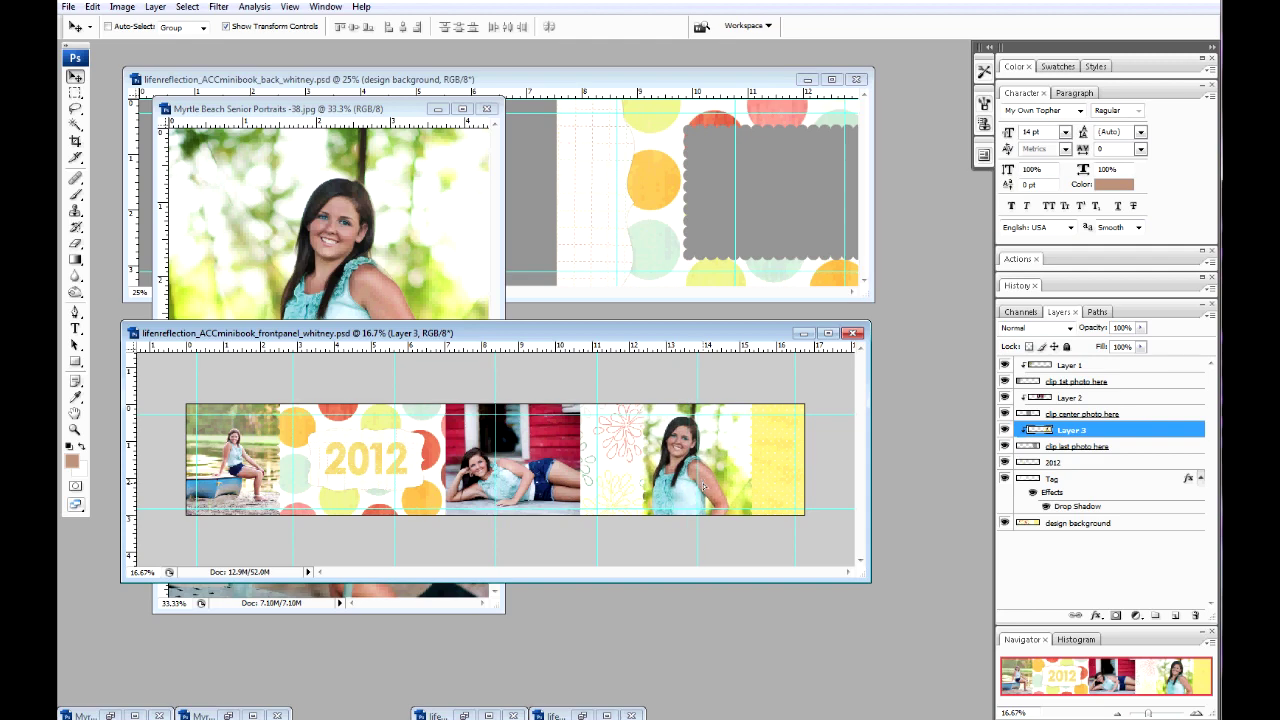
{"action": "left_click", "coordinate": [437, 109]}
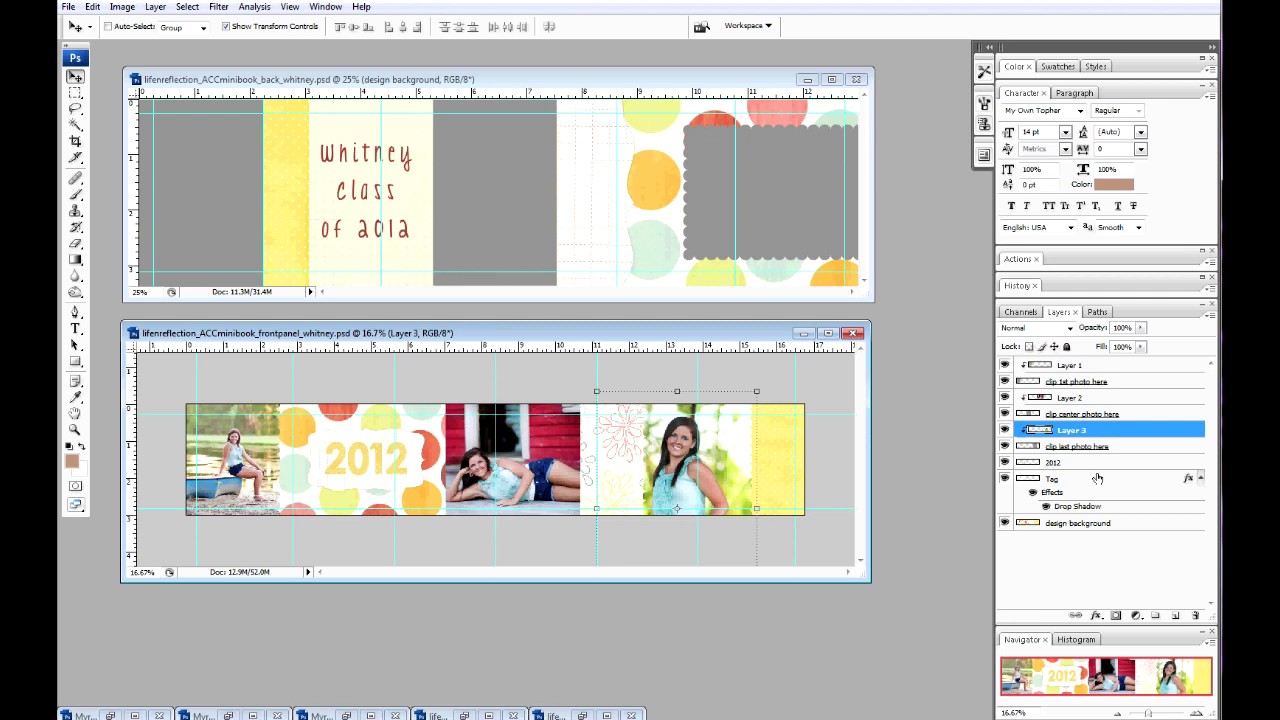
- Merge the front panel layers, minimize it, and arrange the back panel with photo 1 selected
{"action": "key", "text": "ctrl+shift+e"}
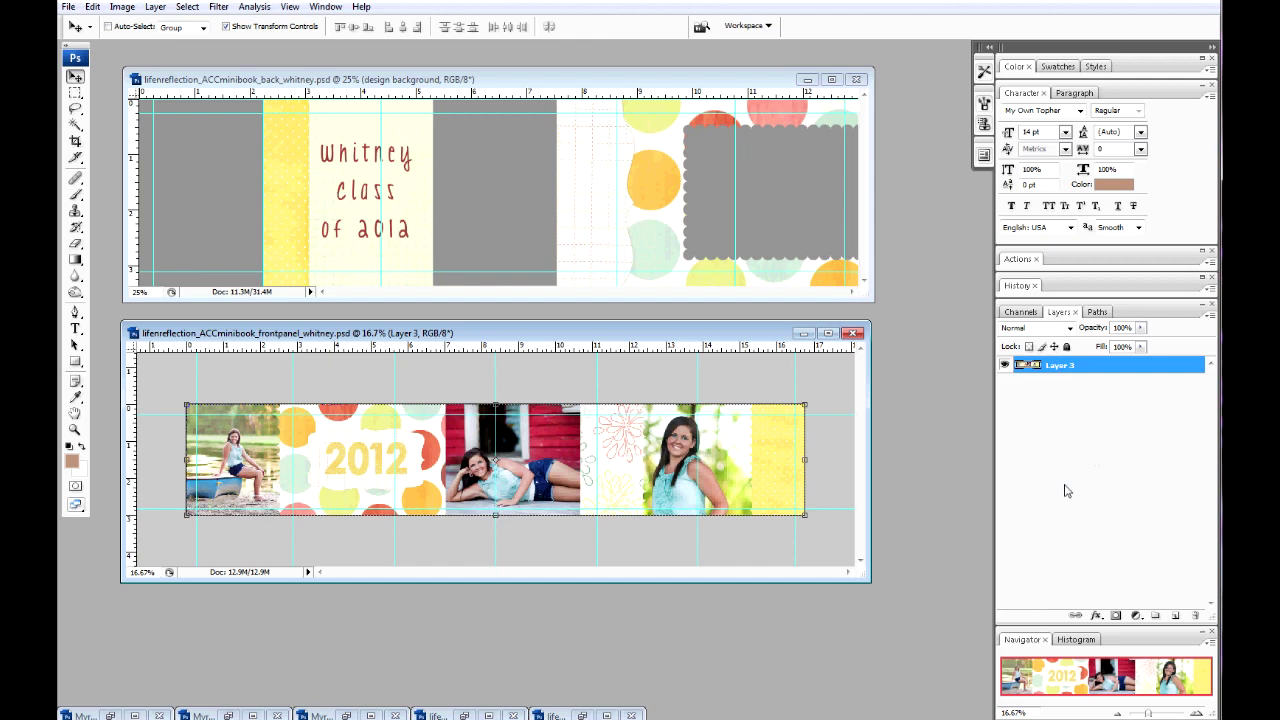
{"action": "left_click", "coordinate": [804, 333]}
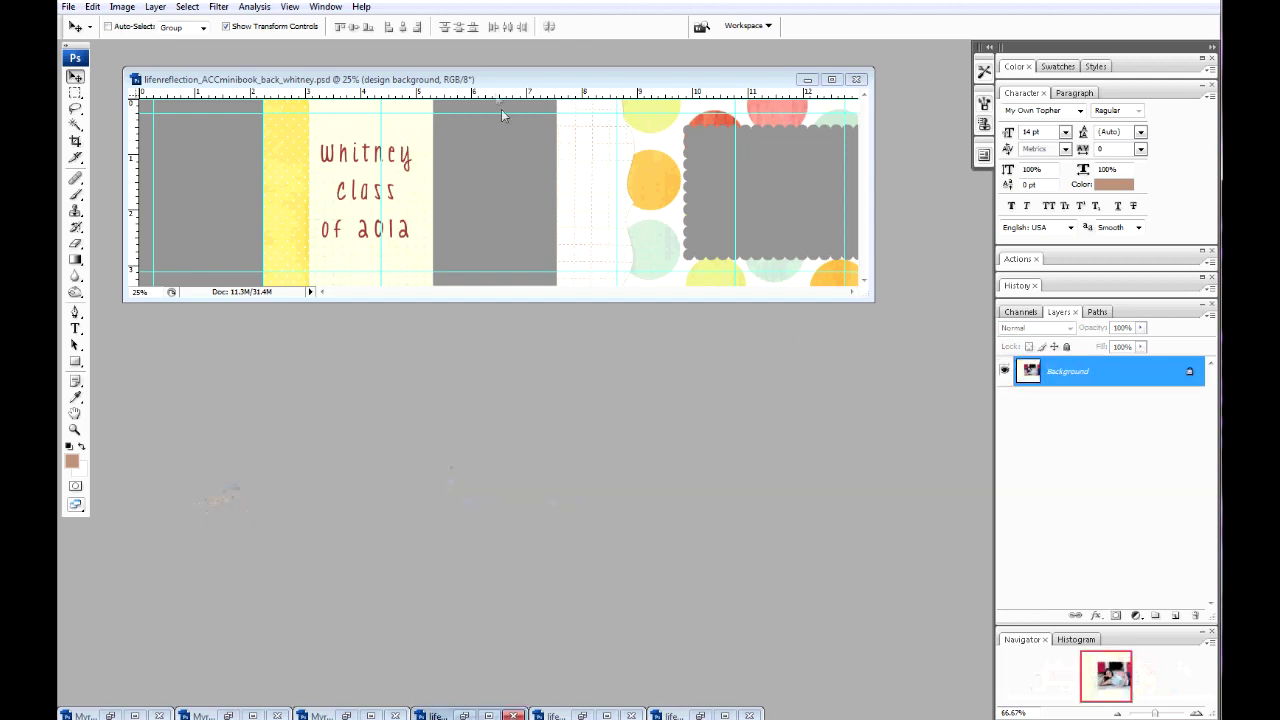
{"action": "left_click_drag", "start_coordinate": [491, 79], "coordinate": [508, 315]}
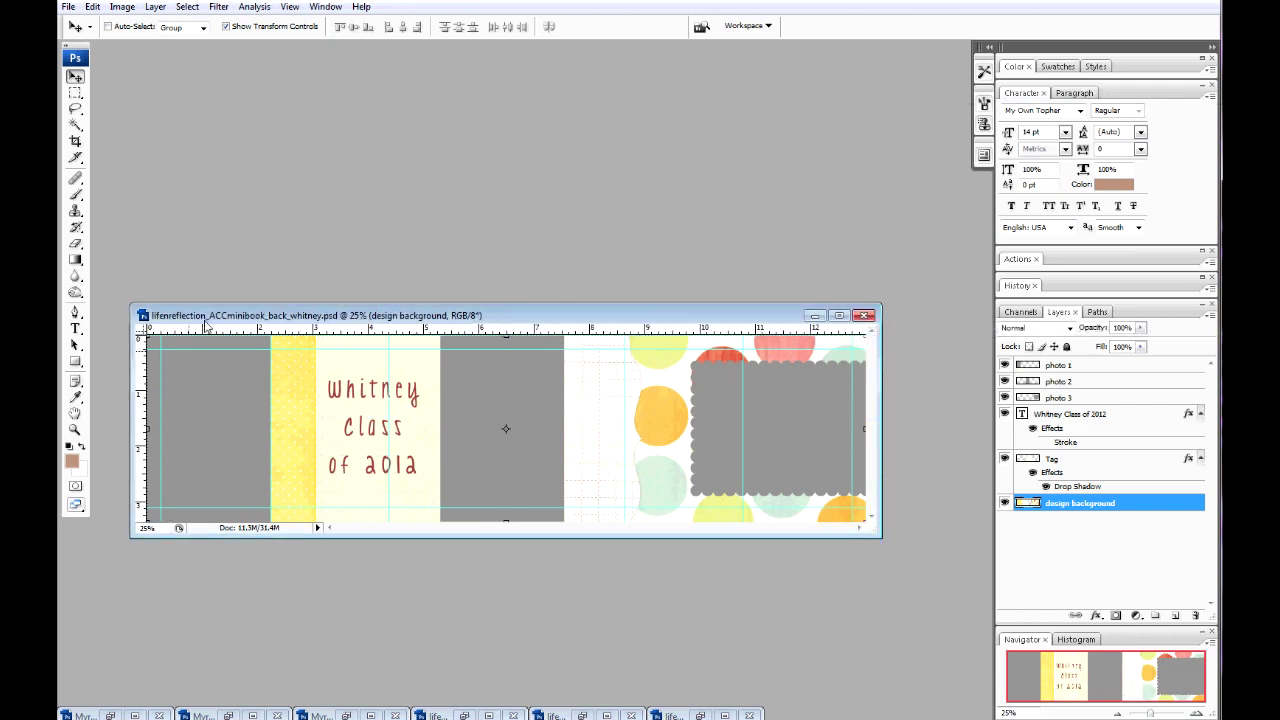
{"action": "left_click_drag", "start_coordinate": [205, 318], "coordinate": [276, 319]}
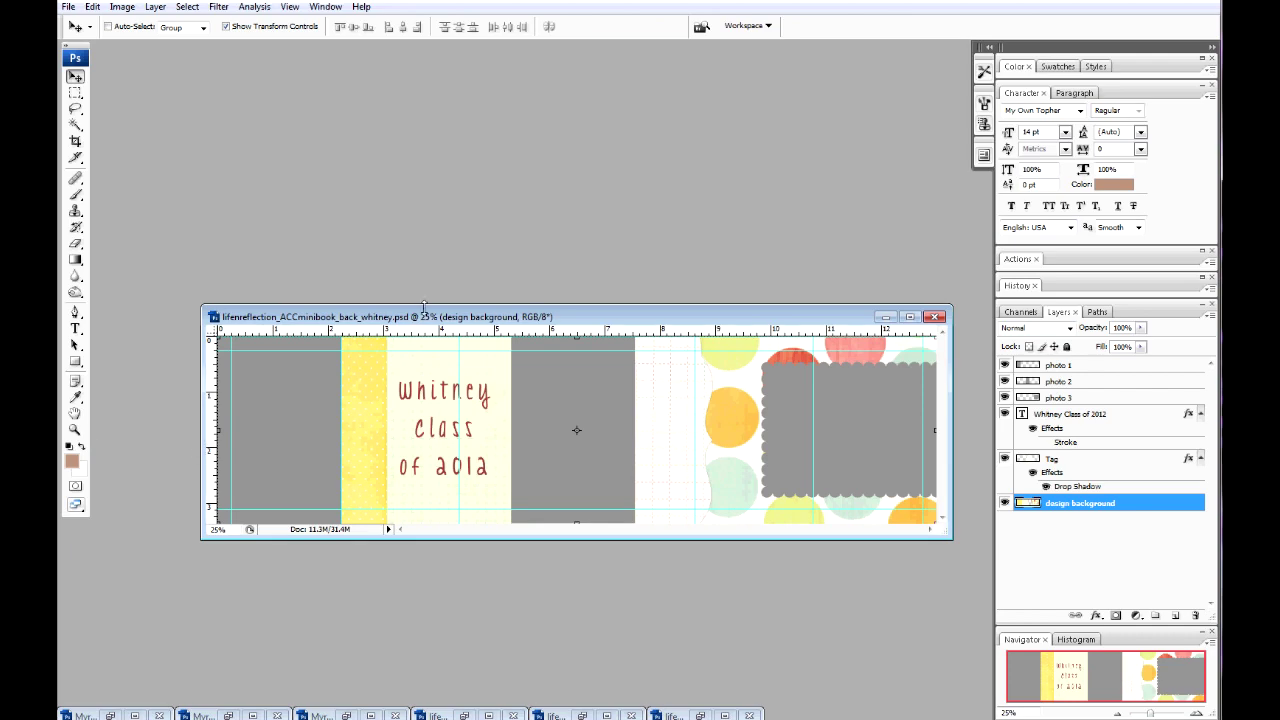
{"action": "left_click_drag", "start_coordinate": [424, 306], "coordinate": [367, 291]}
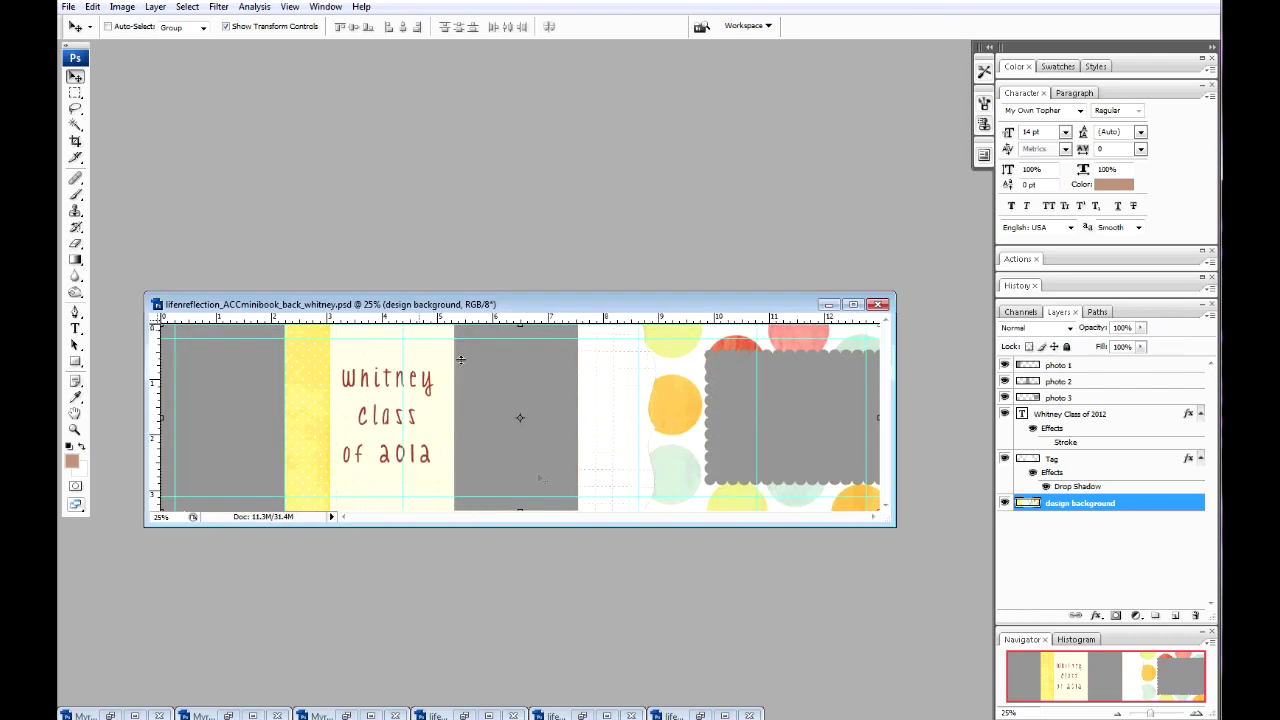
{"action": "left_click", "coordinate": [1067, 367]}
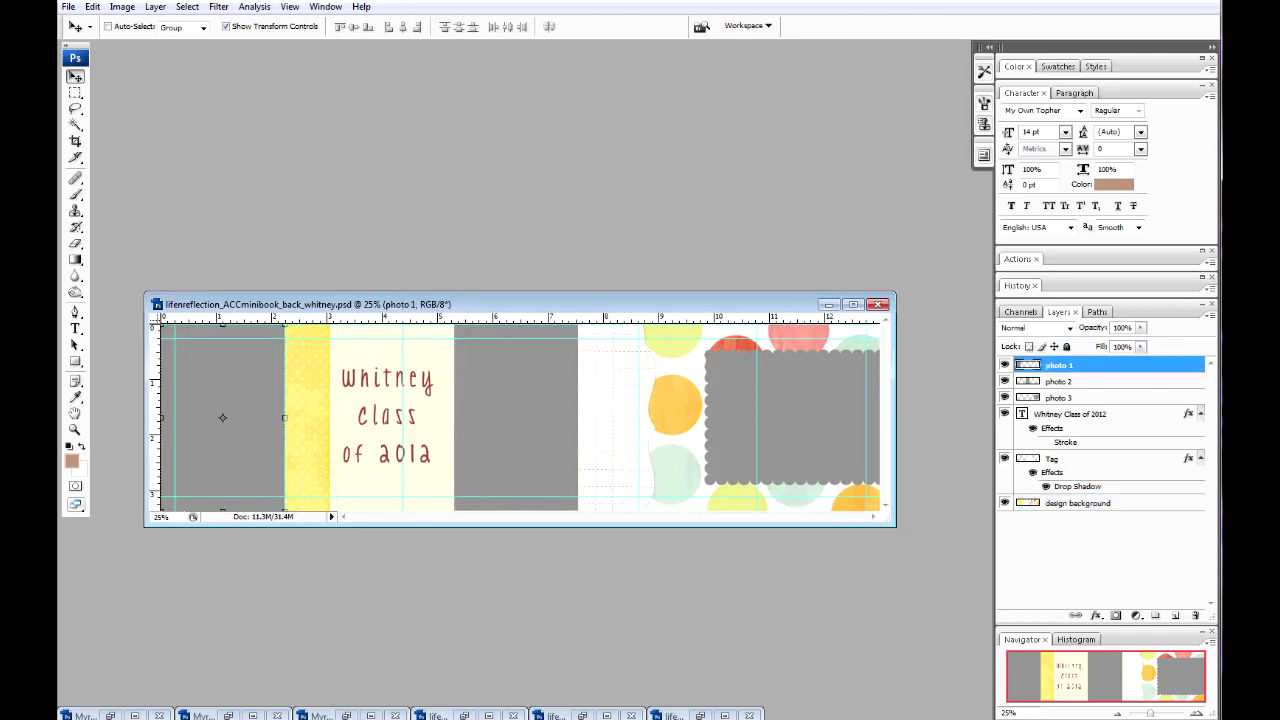
{"action": "left_click", "coordinate": [110, 715]}
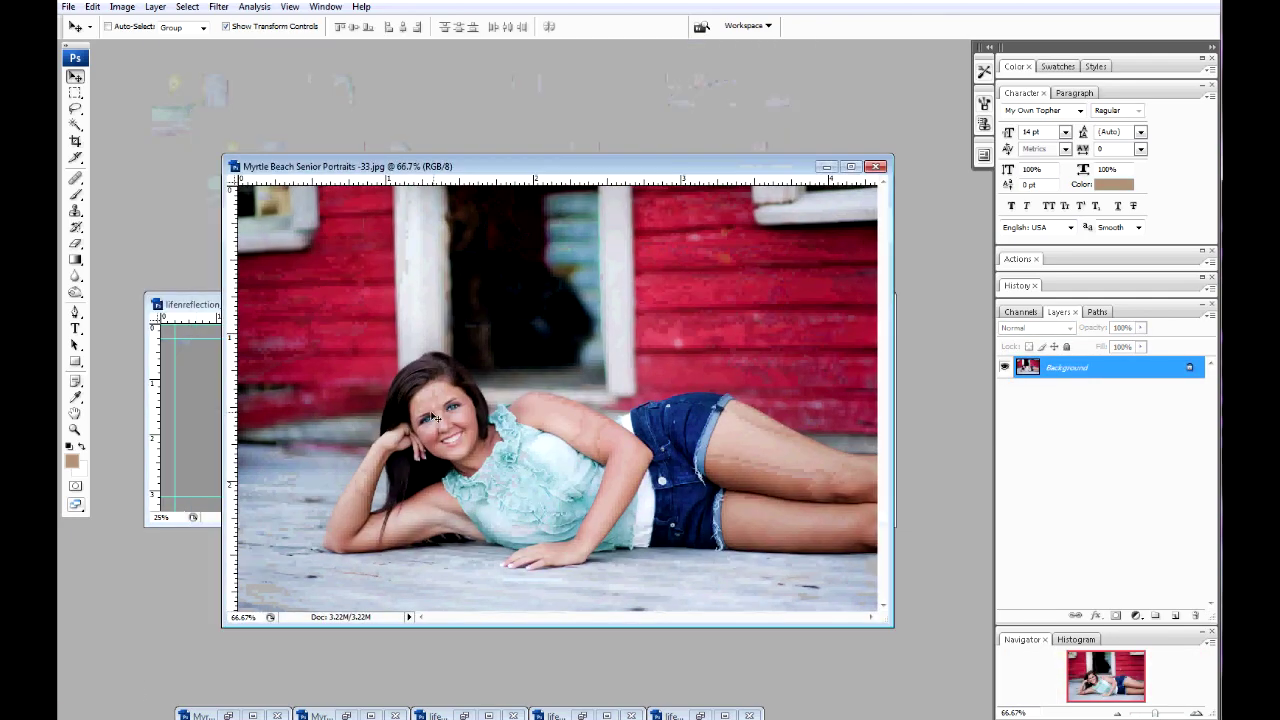
- Clip the reclining red-wall portrait to the photo 1 frame and scale it to about 121%
{"action": "left_click_drag", "start_coordinate": [435, 418], "coordinate": [265, 443]}
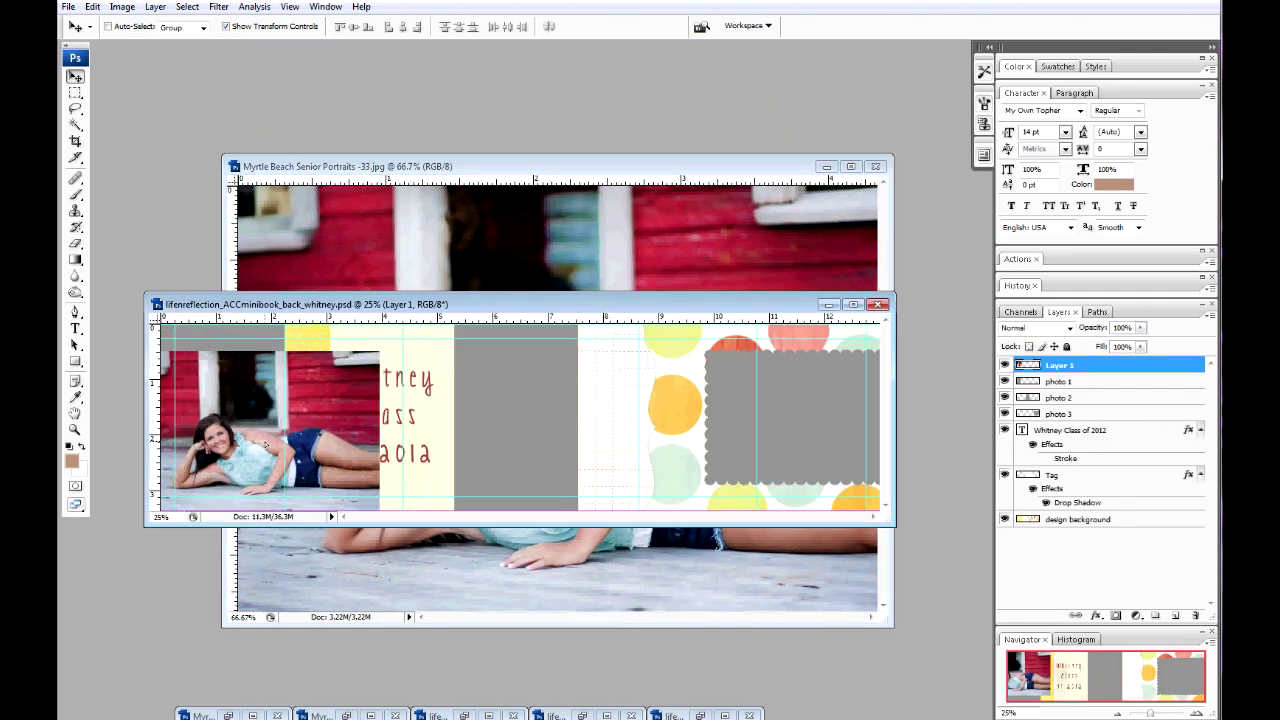
{"action": "left_click", "coordinate": [1090, 373], "text": "alt"}
{"action": "left_click_drag", "start_coordinate": [283, 397], "coordinate": [291, 369]}
{"action": "left_click_drag", "start_coordinate": [386, 486], "coordinate": [439, 517]}
{"action": "key", "text": "Return"}
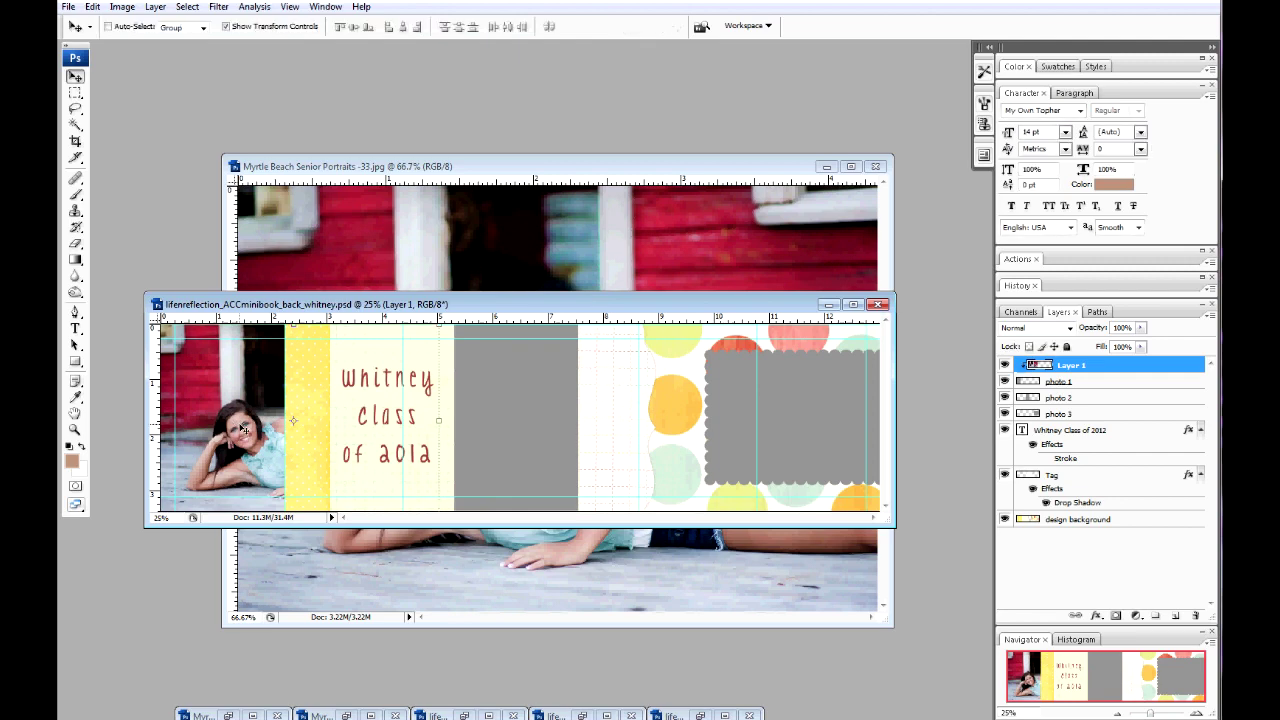
{"action": "left_click_drag", "start_coordinate": [242, 416], "coordinate": [235, 428]}
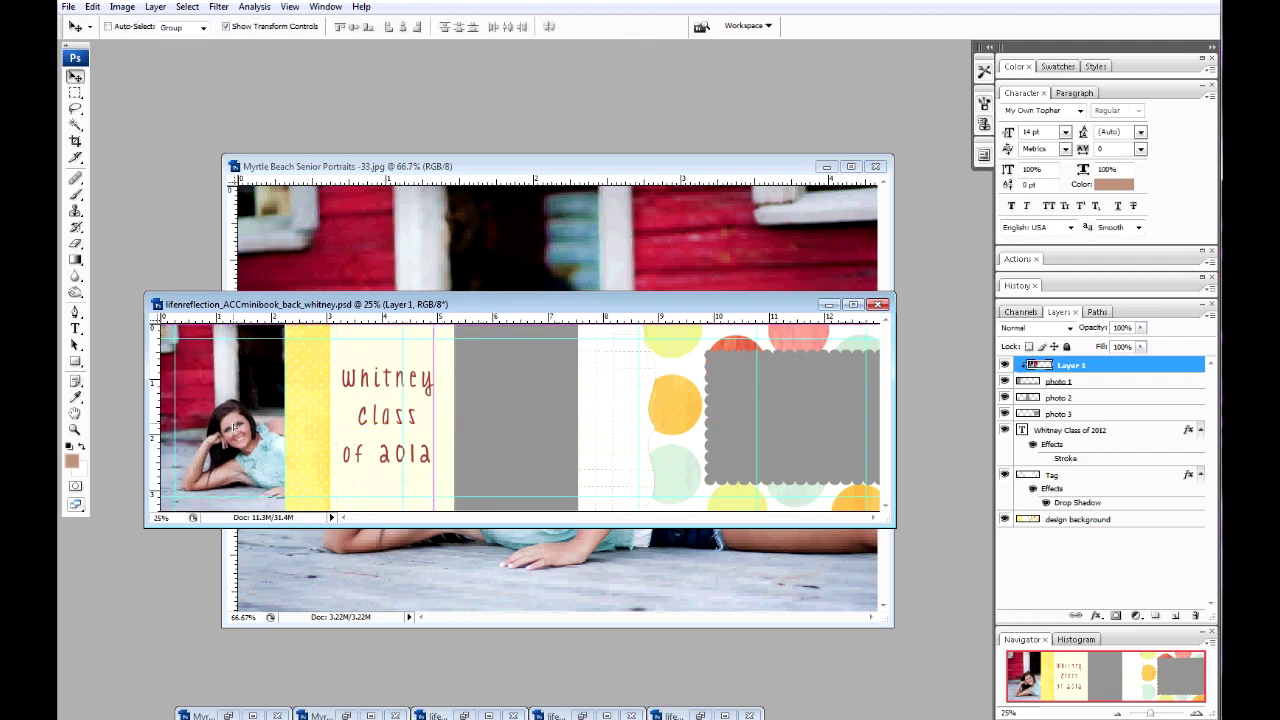
{"action": "left_click", "coordinate": [727, 233]}
{"action": "left_click", "coordinate": [826, 166]}
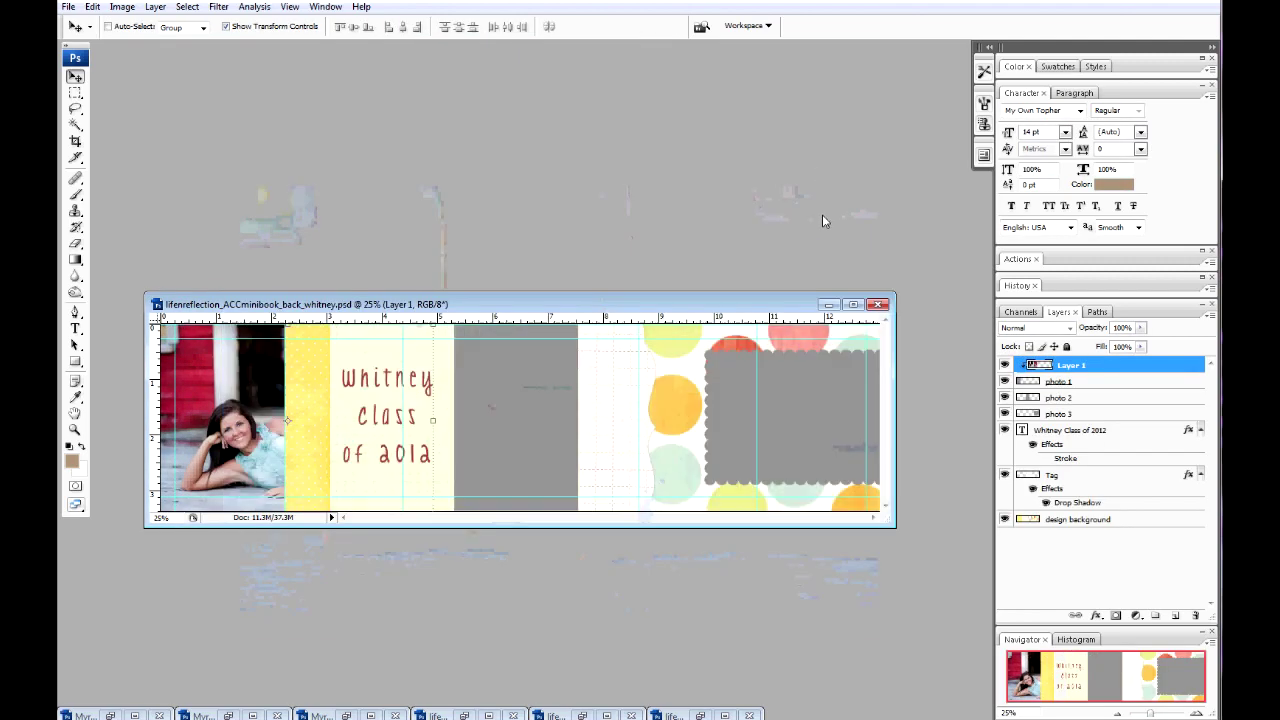
{"action": "left_click", "coordinate": [1062, 398]}
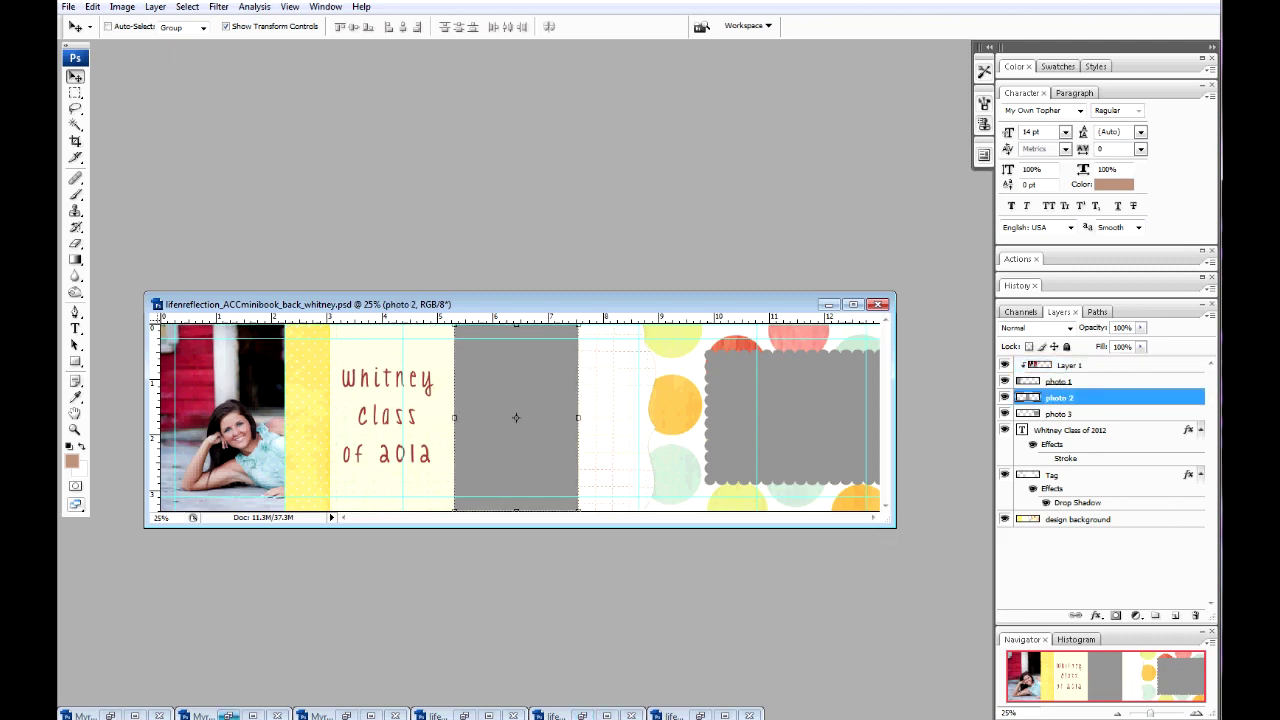
{"action": "left_click", "coordinate": [229, 715]}
- Copy the boat portrait into the back panel and clip it to photo 2
{"action": "left_click_drag", "start_coordinate": [320, 564], "coordinate": [490, 416]}
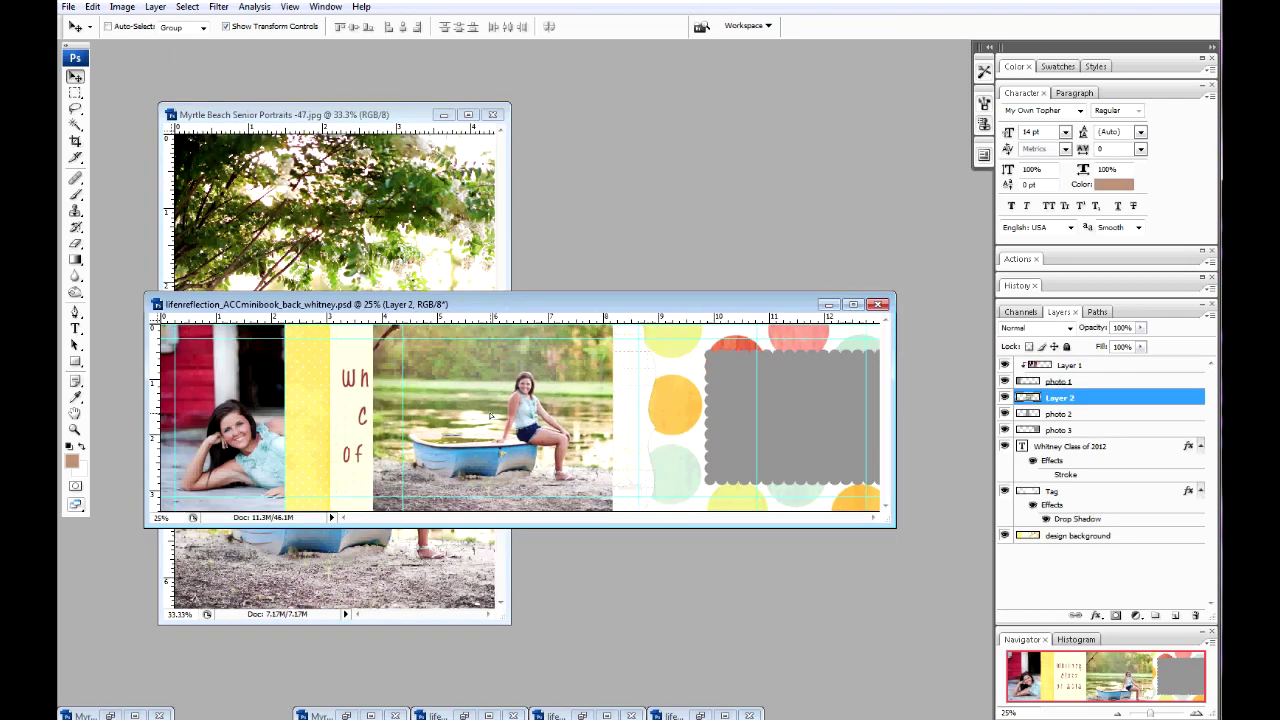
{"action": "left_click", "coordinate": [1096, 405], "text": "alt"}
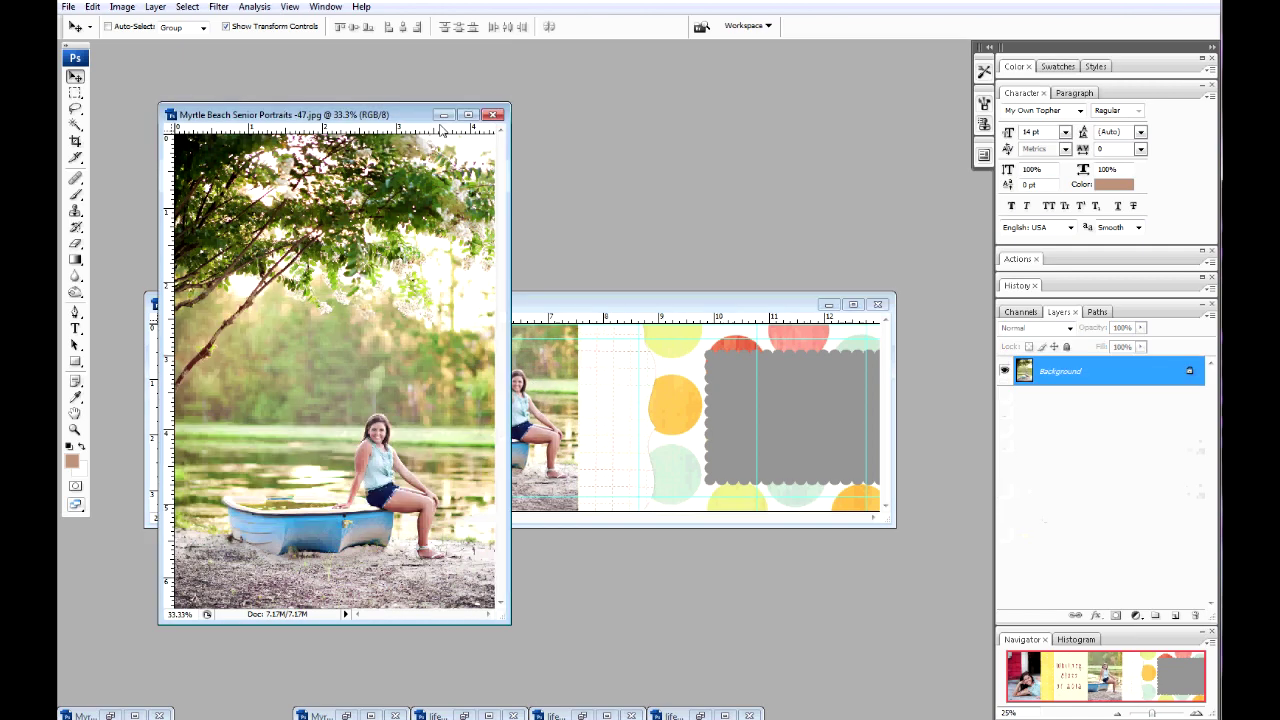
{"action": "left_click", "coordinate": [425, 251]}
{"action": "left_click", "coordinate": [444, 114]}
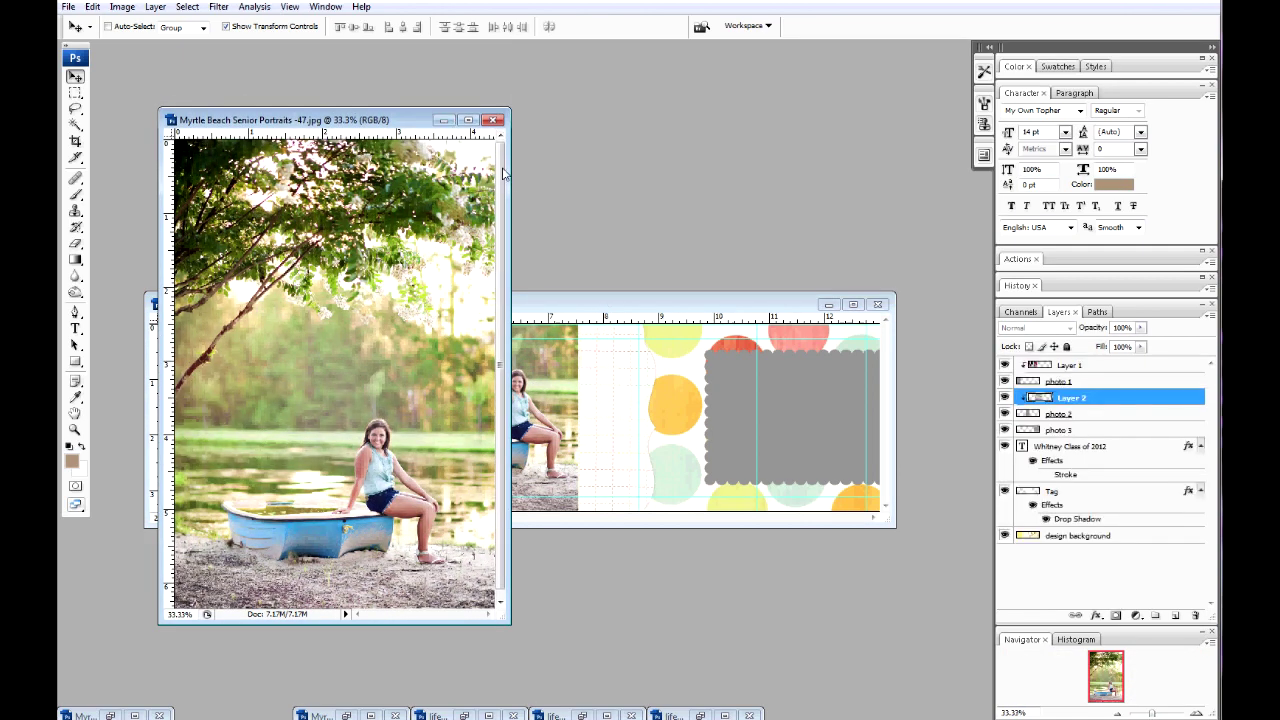
- Clip the close-up teal-top portrait to the scalloped photo 3 frame, positioned to show her face
{"action": "left_click", "coordinate": [1047, 431]}
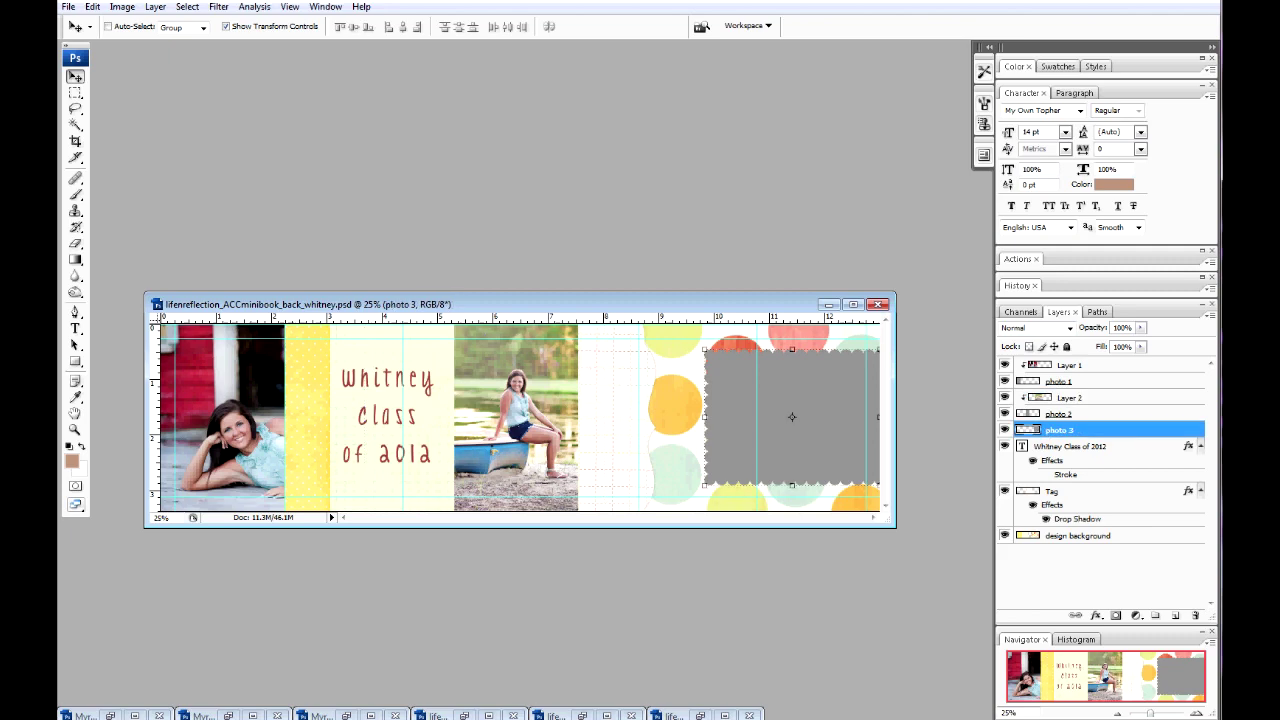
{"action": "left_click", "coordinate": [85, 715]}
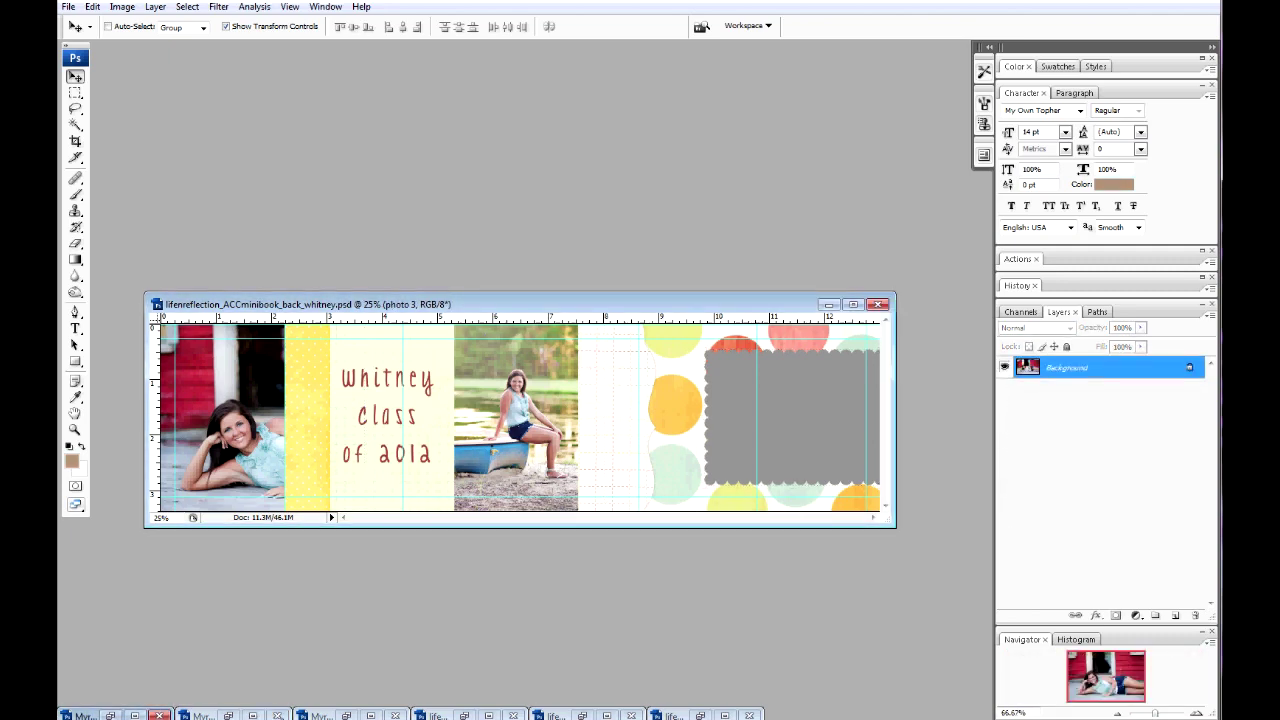
{"action": "left_click_drag", "start_coordinate": [330, 220], "coordinate": [816, 460]}
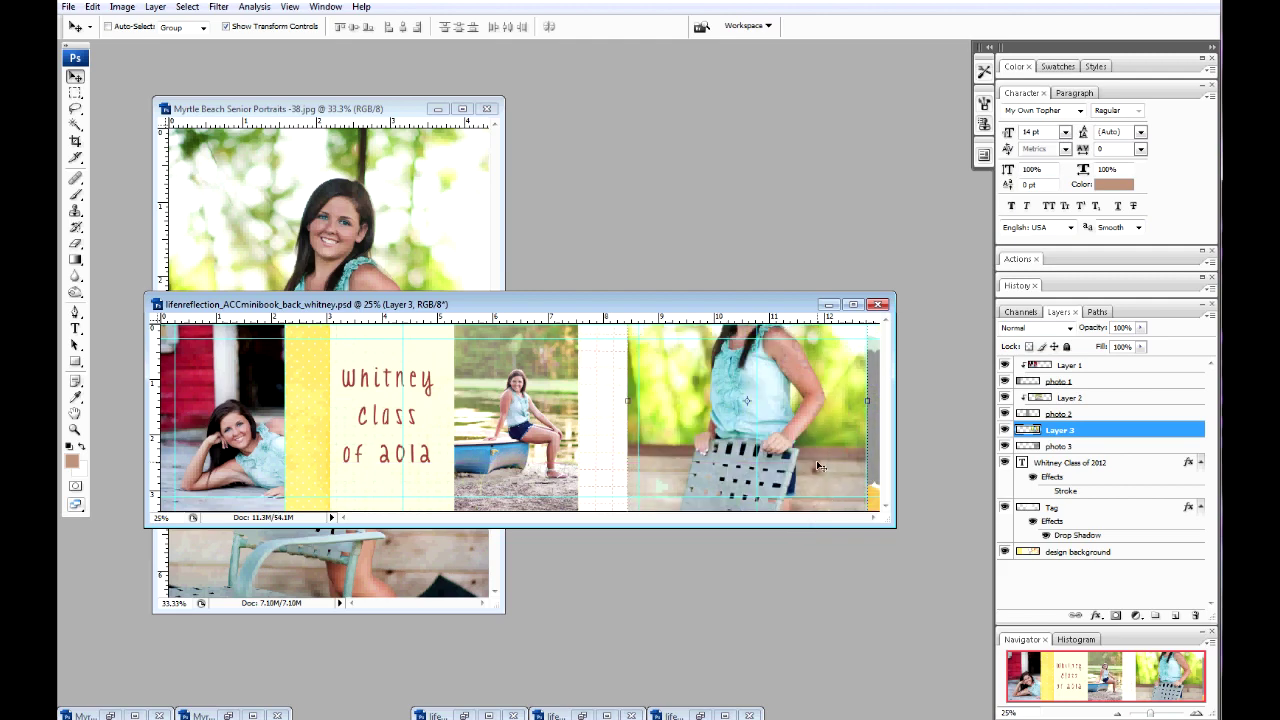
{"action": "left_click", "coordinate": [1122, 438], "text": "alt"}
{"action": "left_click_drag", "start_coordinate": [798, 392], "coordinate": [828, 452]}
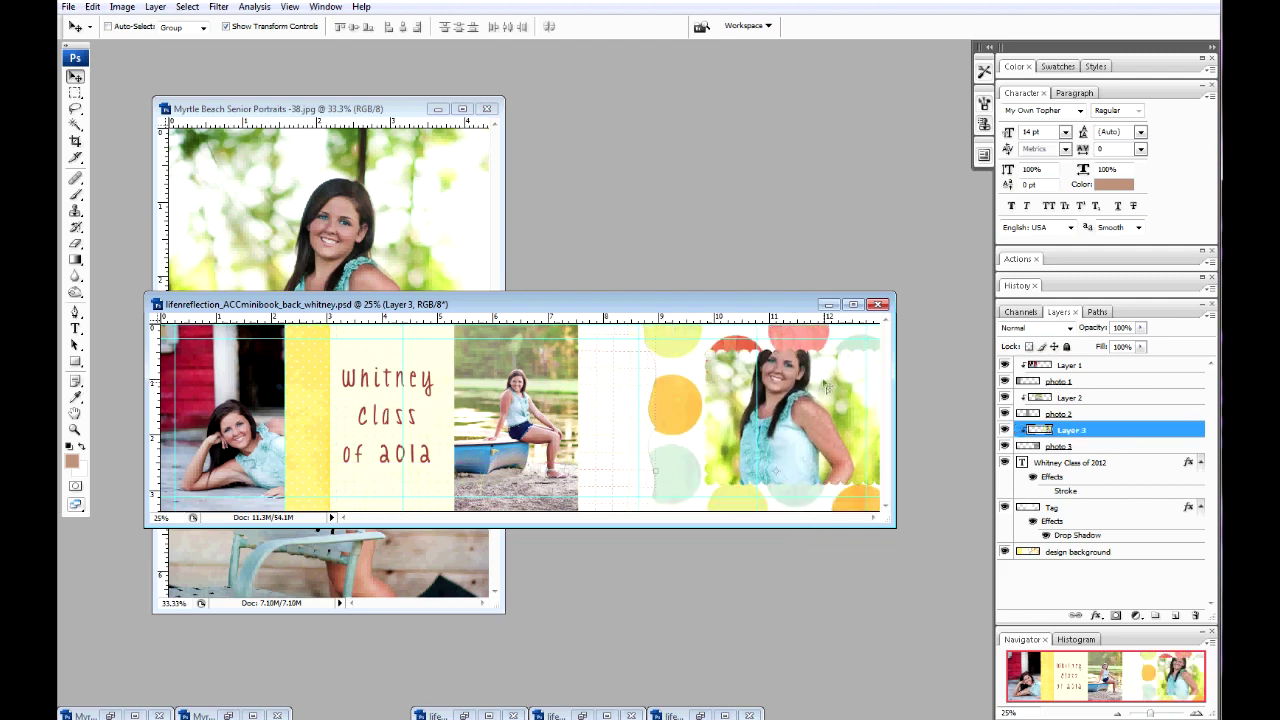
{"action": "mouse_move", "coordinate": [828, 387]}
{"action": "left_mouse_down"}
{"action": "mouse_move", "coordinate": [835, 413]}
{"action": "mouse_move", "coordinate": [826, 405]}
{"action": "left_mouse_up"}
{"action": "left_click", "coordinate": [437, 108]}
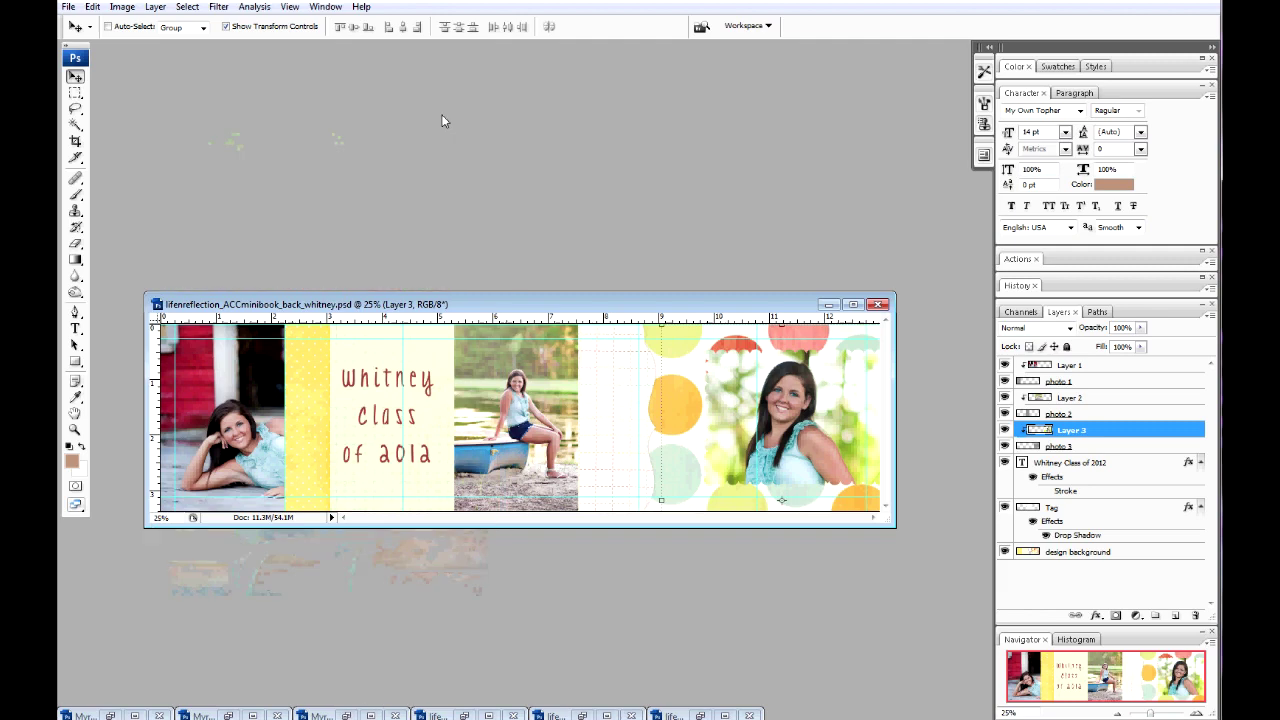
{"action": "left_click", "coordinate": [1088, 463]}
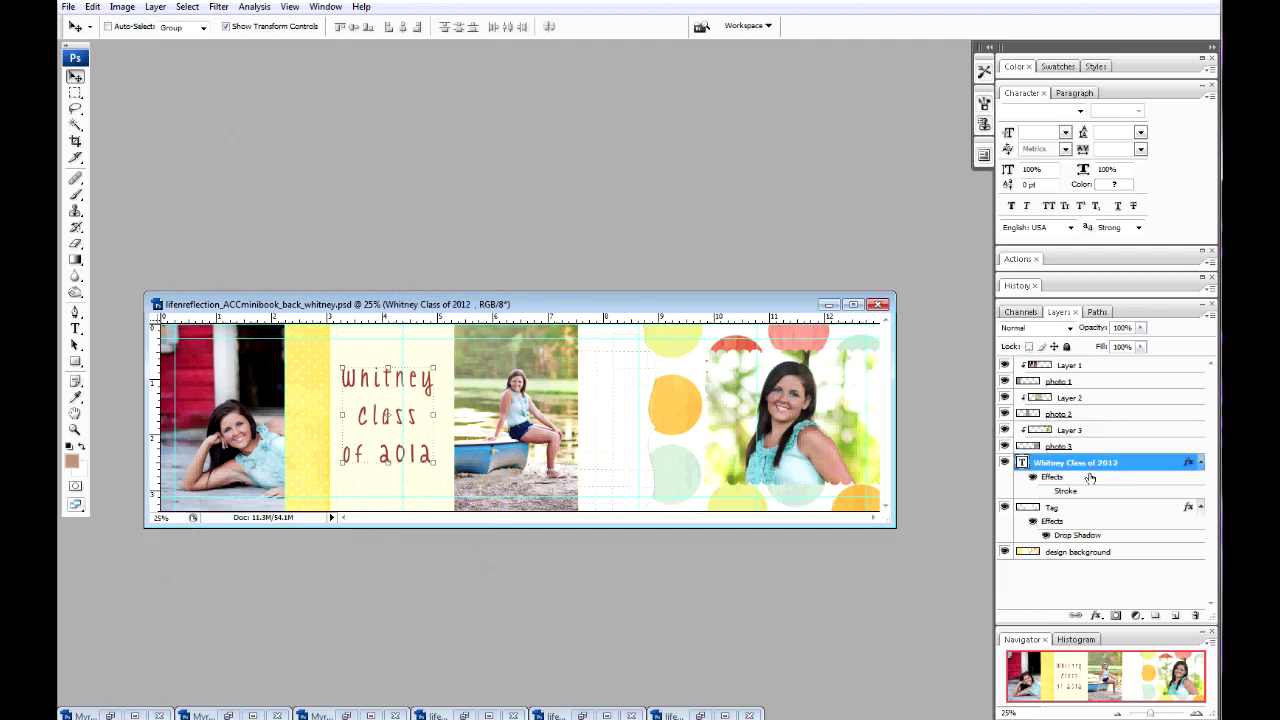
{"action": "left_click", "coordinate": [76, 330]}
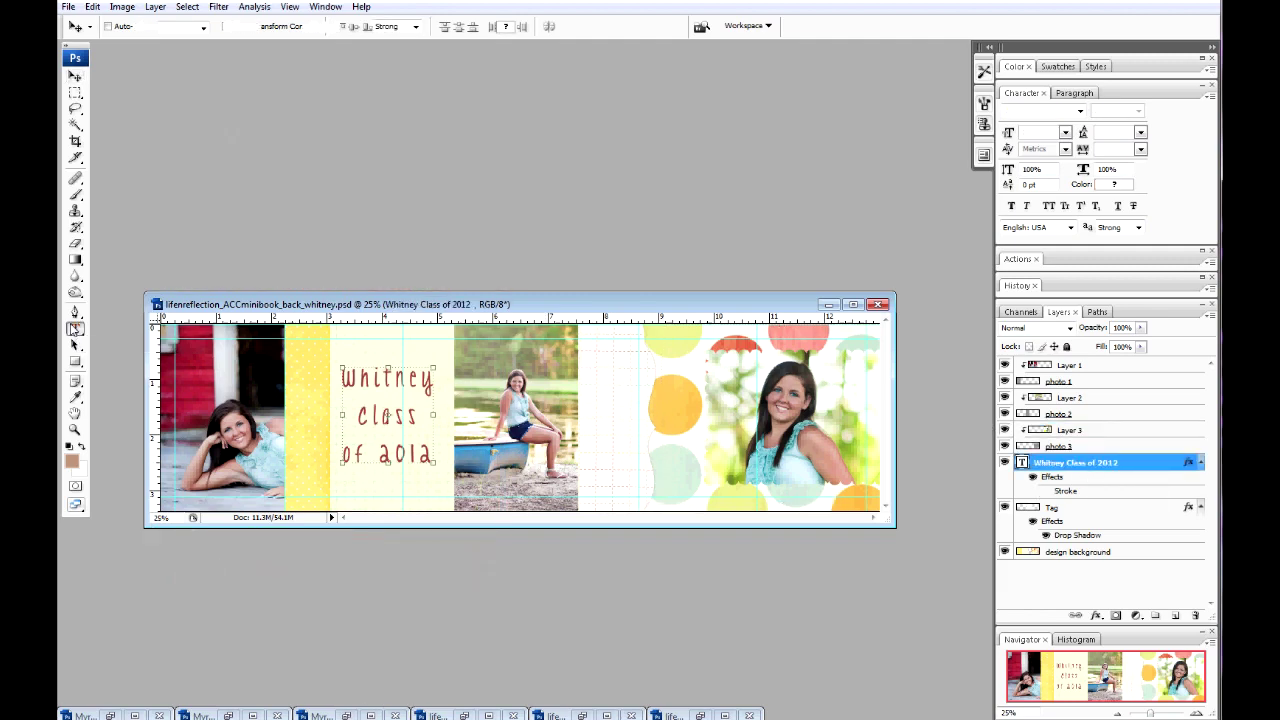
{"action": "left_click", "coordinate": [394, 398]}
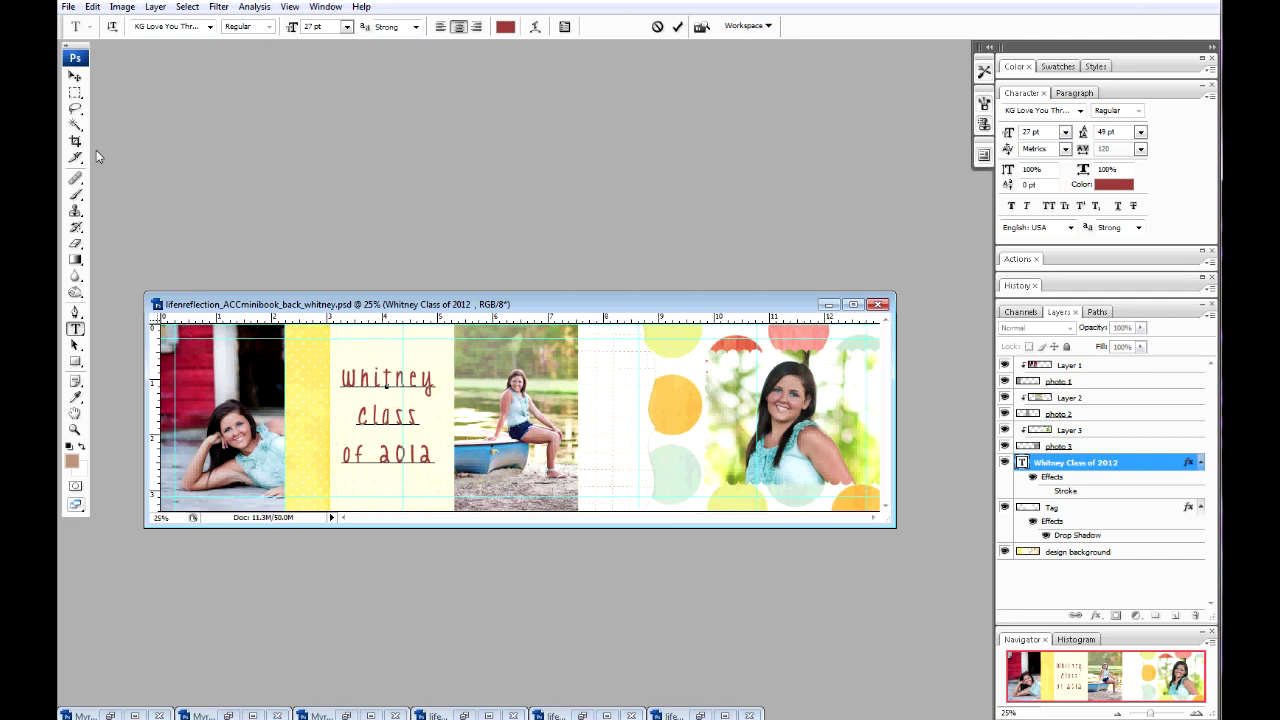
{"action": "left_click", "coordinate": [75, 76]}
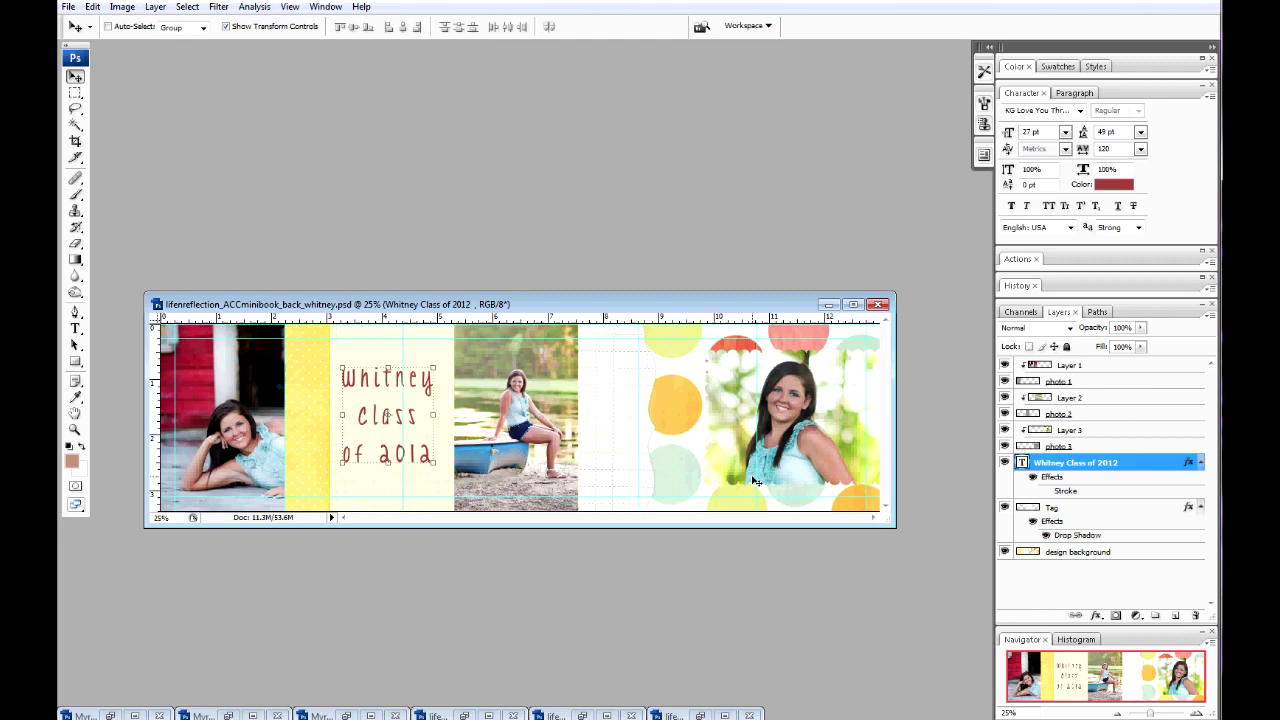